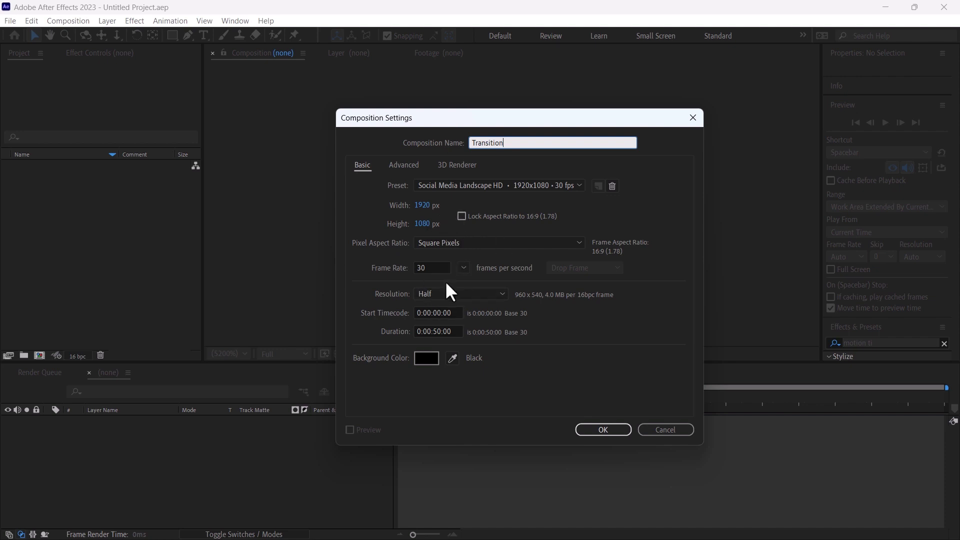
Set the Transition composition's duration to 2 seconds and create the composition.
click(440, 331)
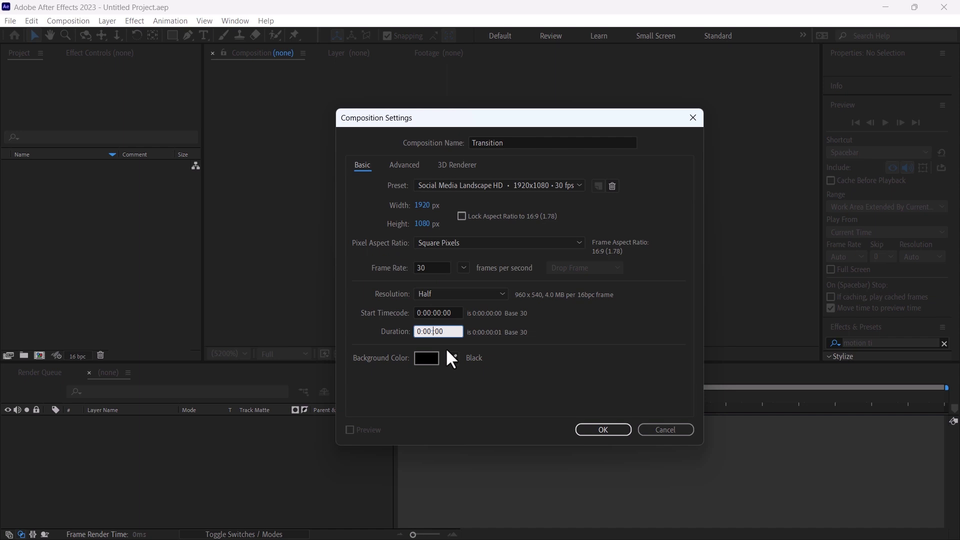
key(Return)
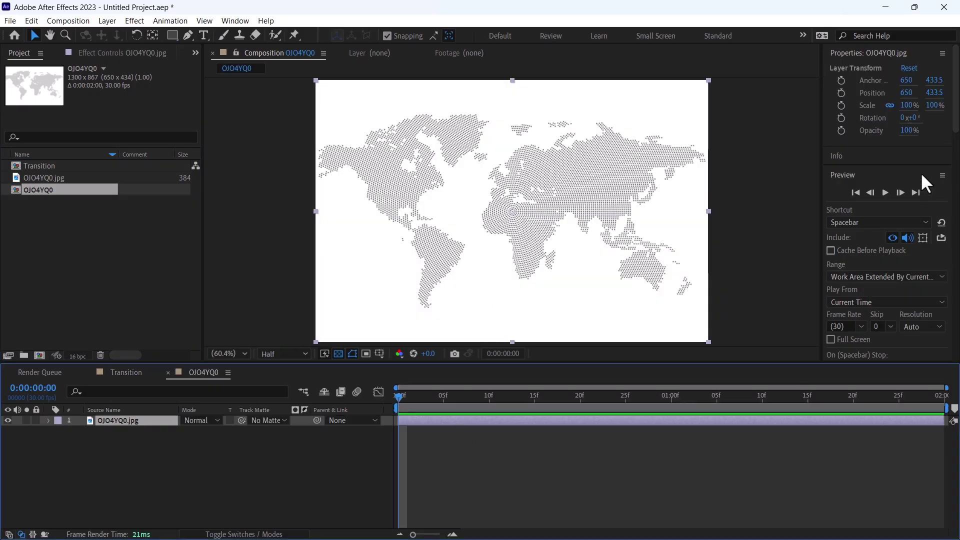
Apply Color Key to the OJO4YQ0.jpg layer, keying out the white background with a color tolerance of 25.
scroll(926, 183, down, 3)
click(883, 287)
text(color k)
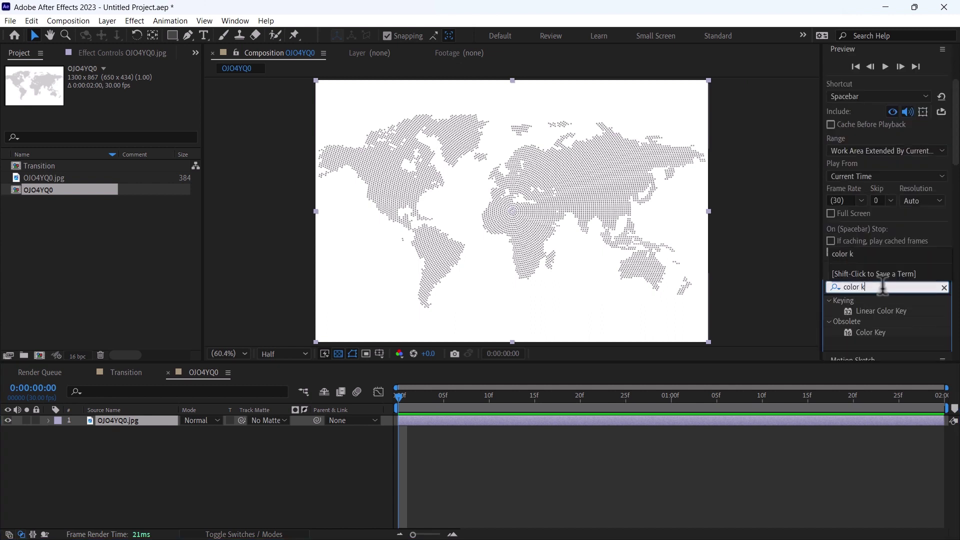
drag(877, 333, 574, 422)
click(134, 90)
click(333, 111)
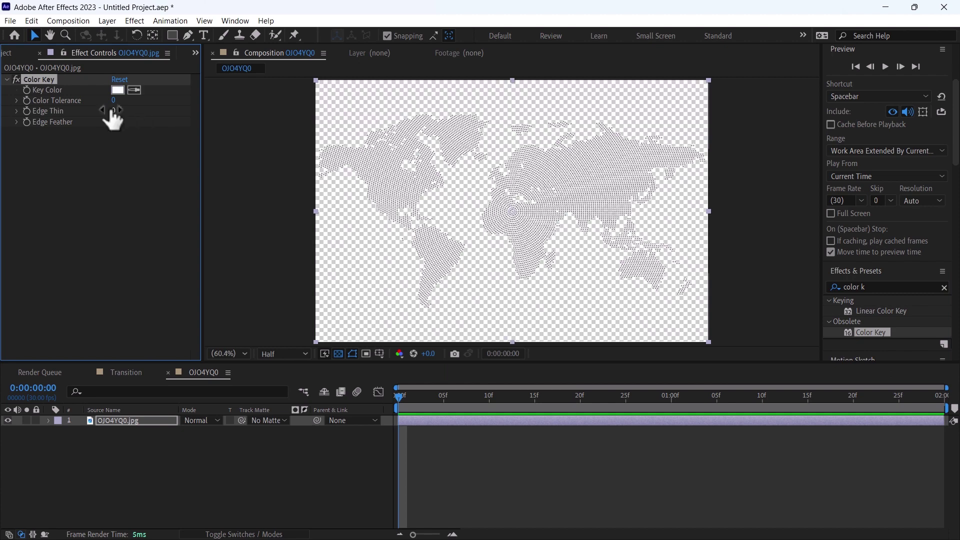
drag(115, 101, 128, 98)
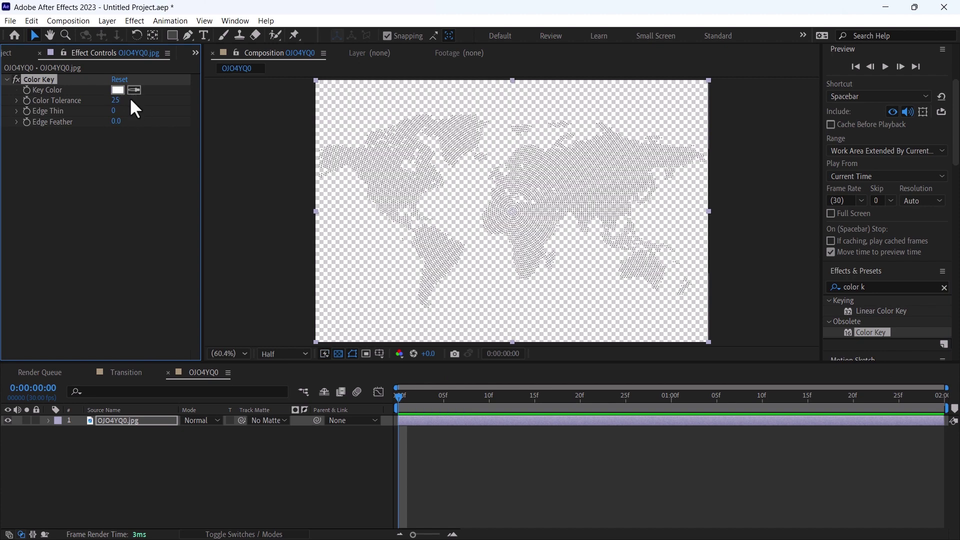
Rename the map image's composition as "doted background".
click(316, 455)
key(ctrl+k)
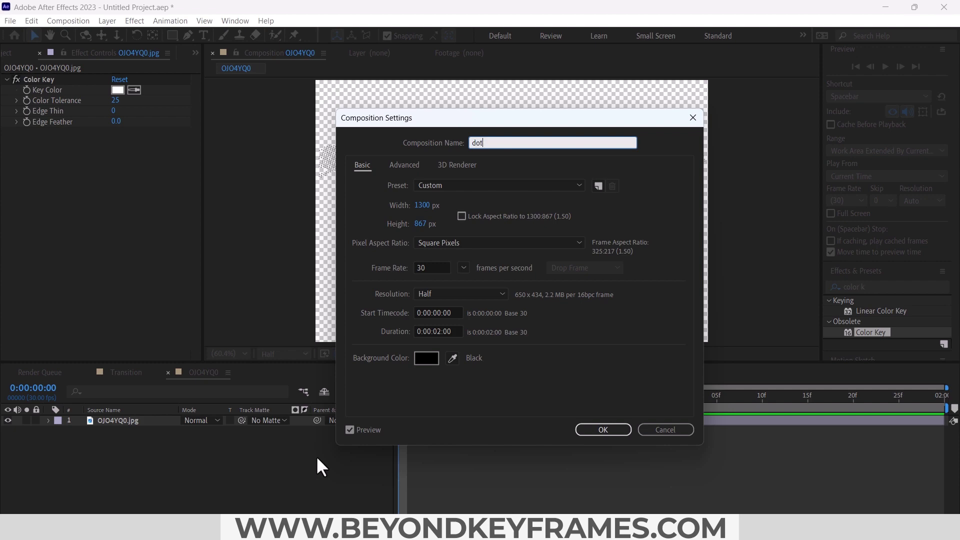
text(doted background)
key(Return)
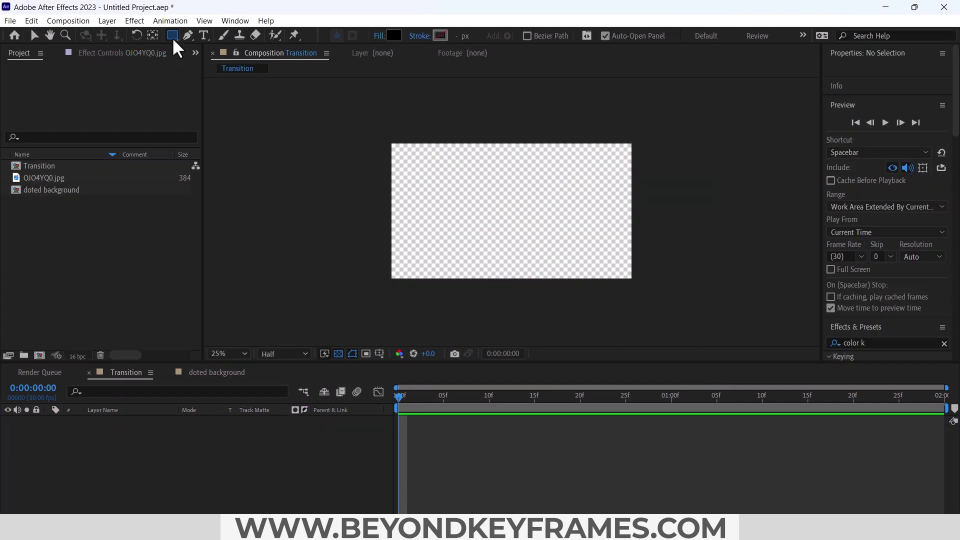
Draw a black circle about 2416 px across in the Transition composition and move it over the frame.
click(172, 36)
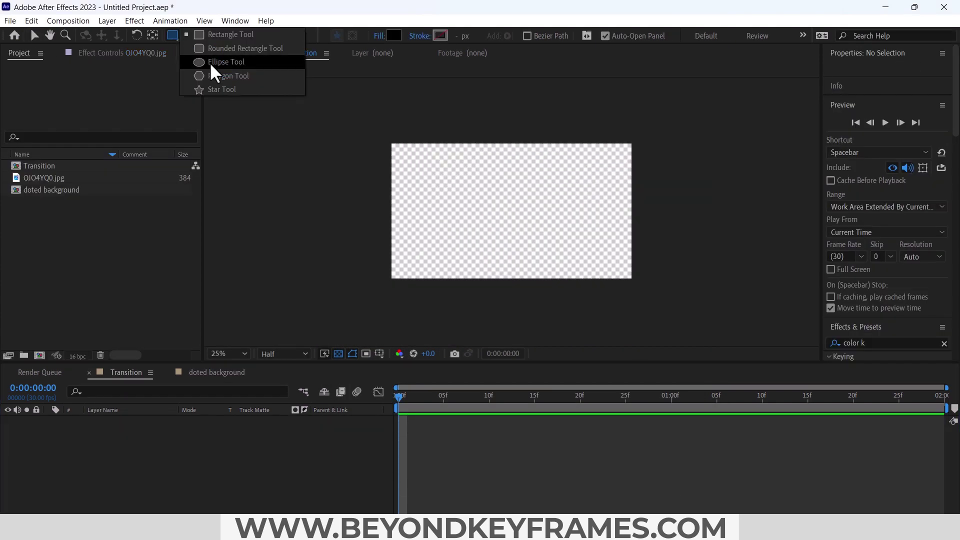
click(245, 65)
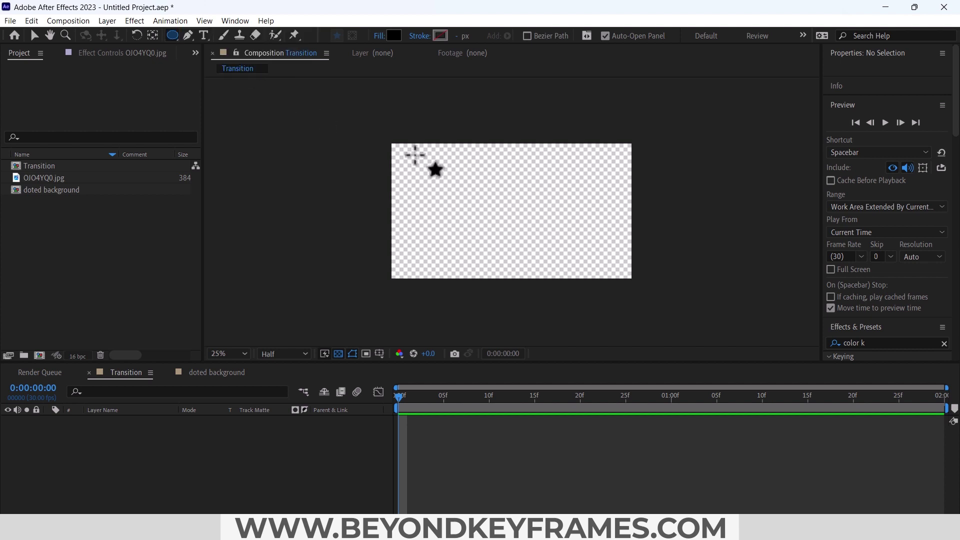
drag(412, 152, 713, 337)
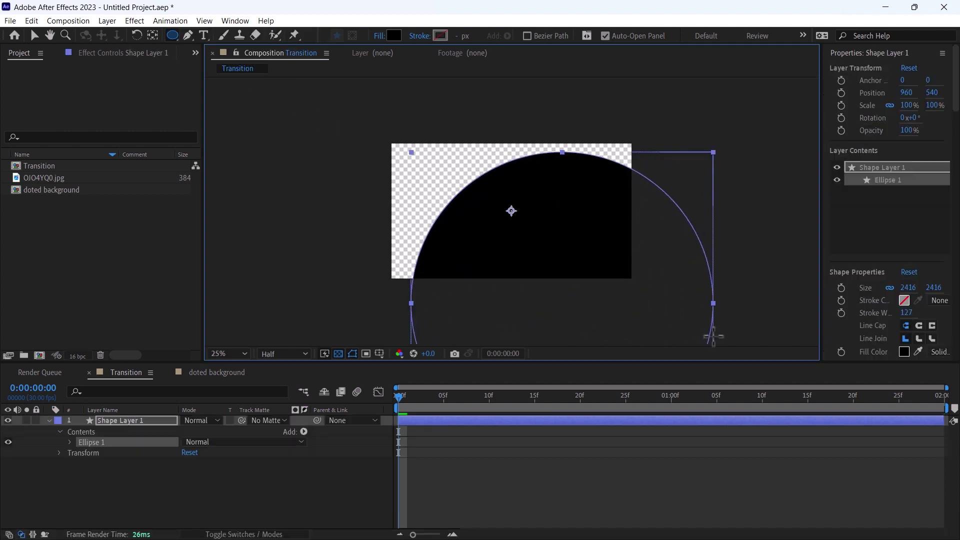
key(v)
drag(587, 256, 527, 163)
Scale the circle layer to 172% horizontally and about 108% vertically, making it a wide ellipse.
key(s)
drag(224, 430, 260, 420)
scroll(515, 219, down, 1)
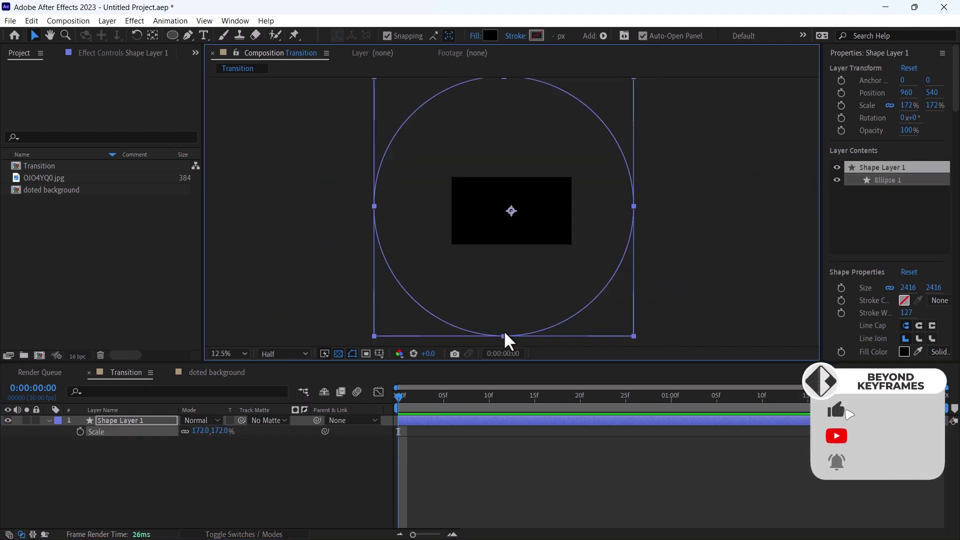
drag(504, 336, 501, 290)
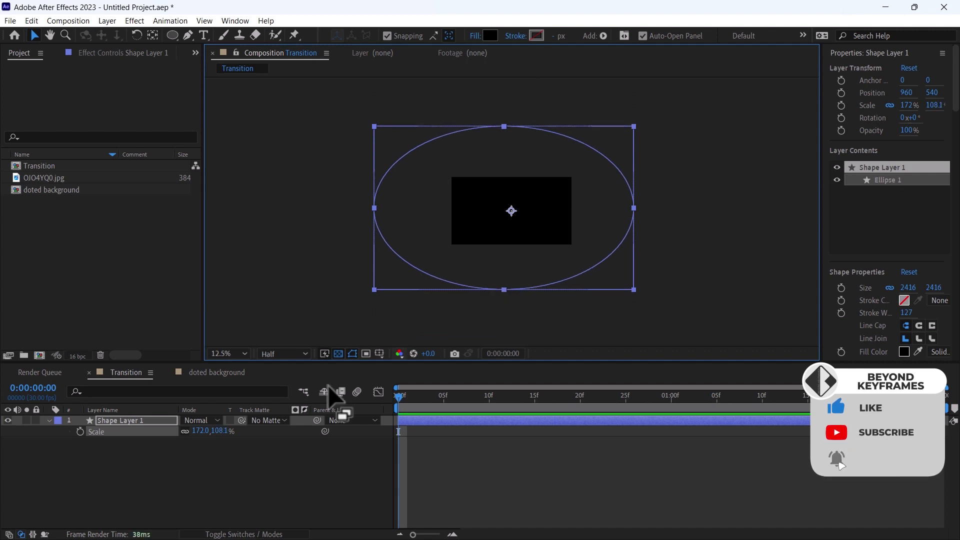
Rotate the ellipse layer to 34° and move it to about 904, 820.
key(r)
drag(198, 431, 219, 426)
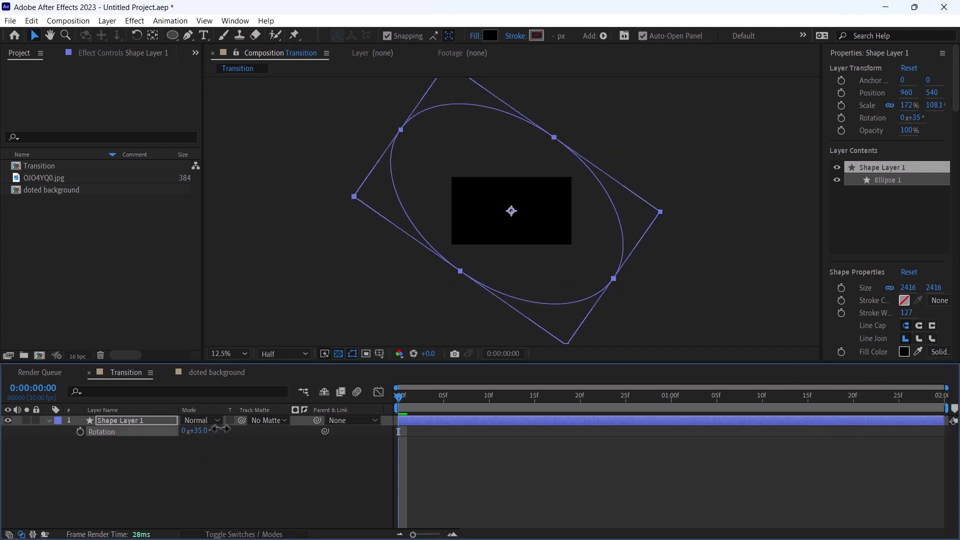
mouse_move(523, 195)
mouse_down()
mouse_move(446, 289)
mouse_move(523, 207)
mouse_up()
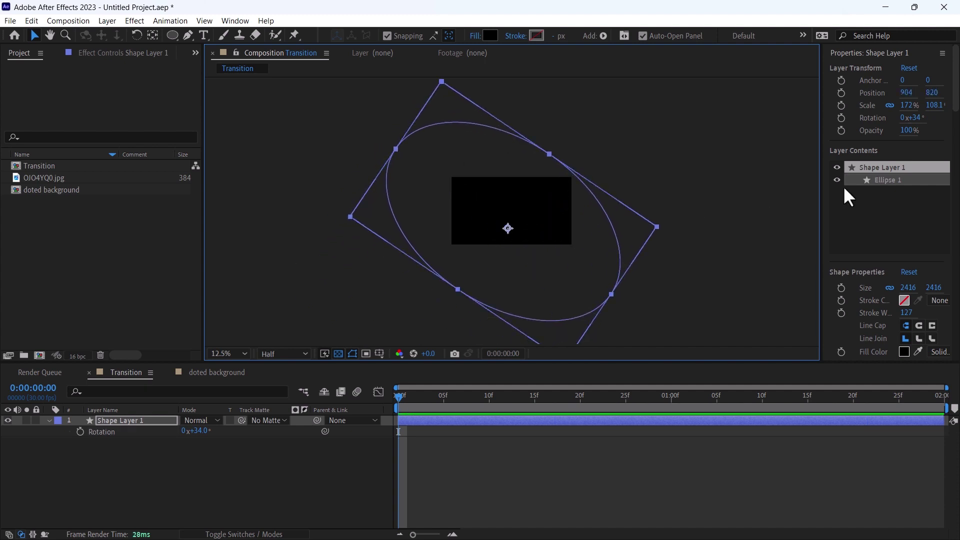
Apply a Gradient Ramp with a radial ramp shape to the ellipse layer and shift the ellipse slightly down and left.
scroll(951, 134, down, 10)
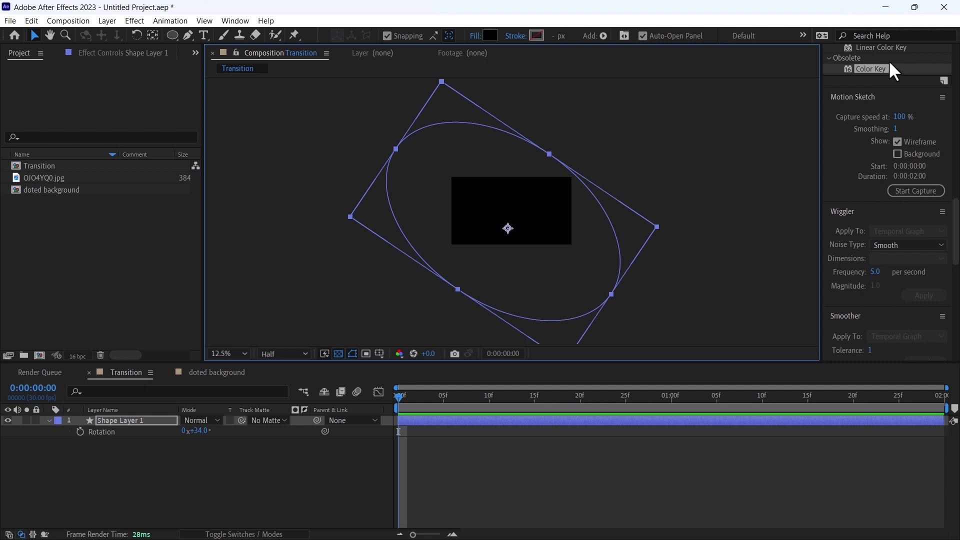
scroll(889, 61, up, 2)
click(890, 86)
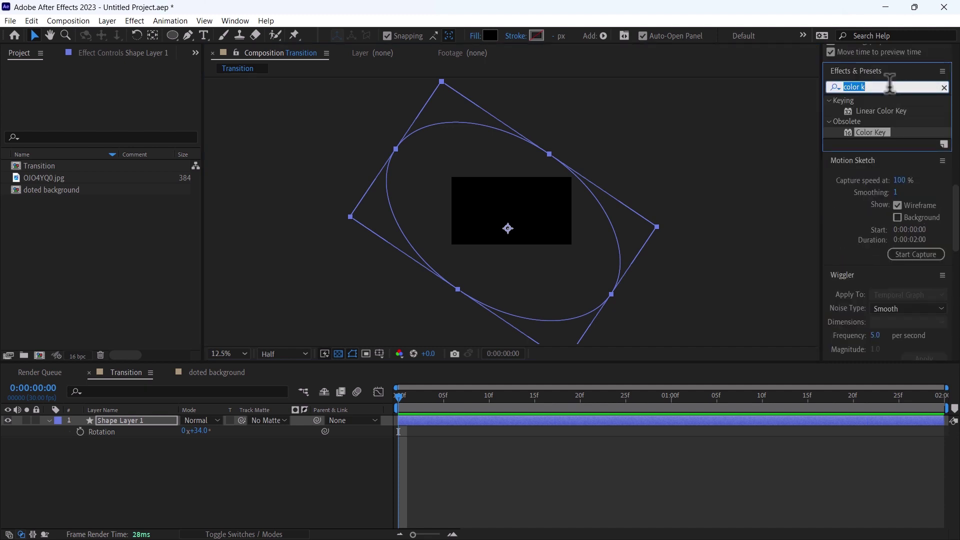
text(grad)
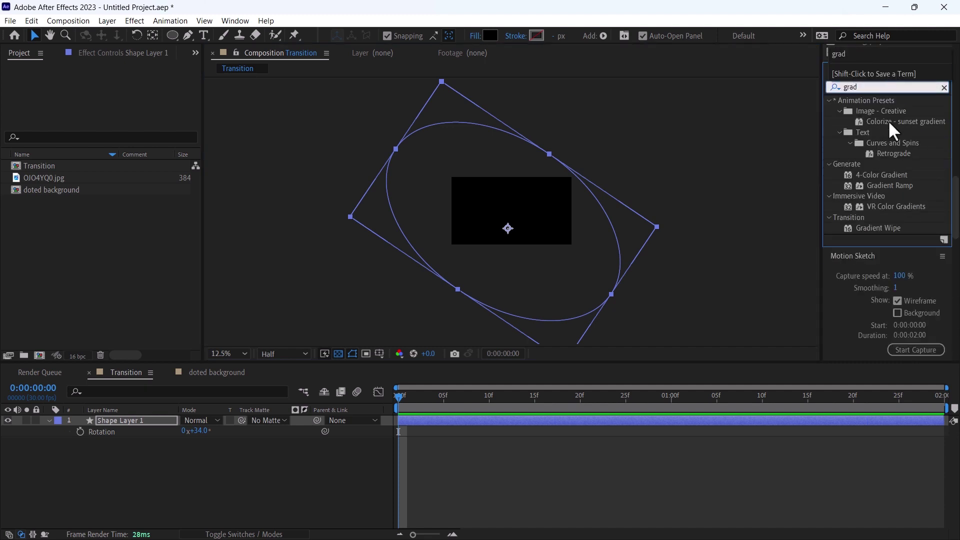
drag(897, 182, 158, 427)
click(135, 132)
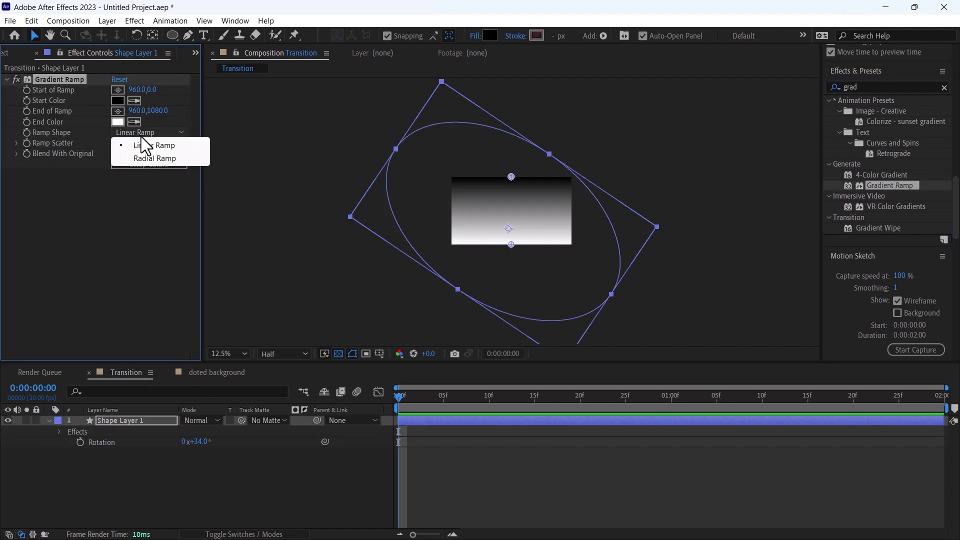
click(155, 156)
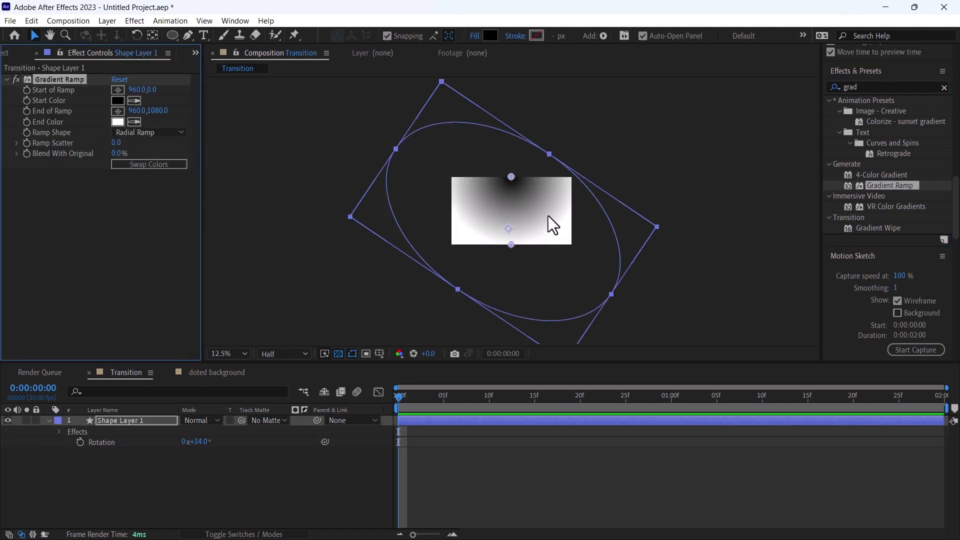
drag(549, 216, 536, 229)
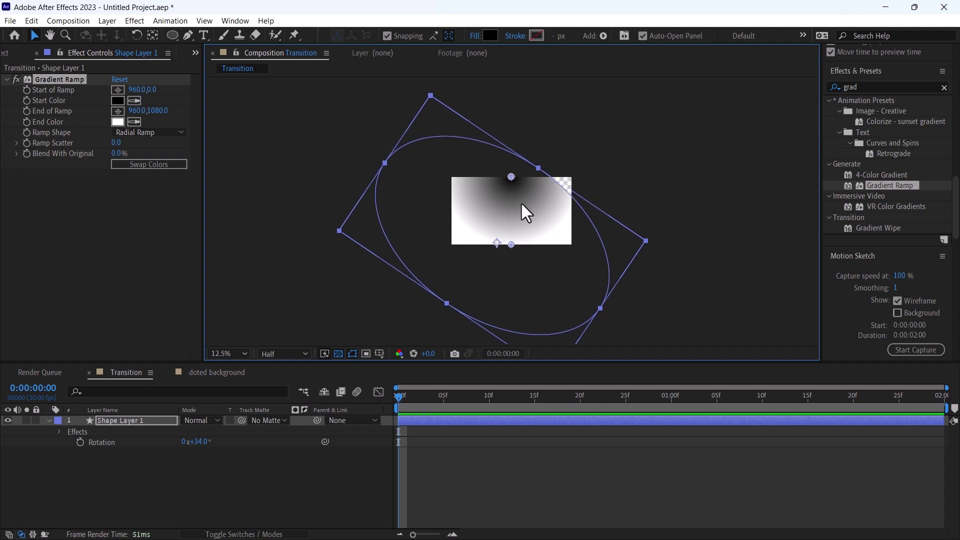
Set the Gradient Ramp's start color to white (FFFFFF) and its end color to dark grey (5A5A5A).
click(118, 100)
drag(101, 249, 17, 225)
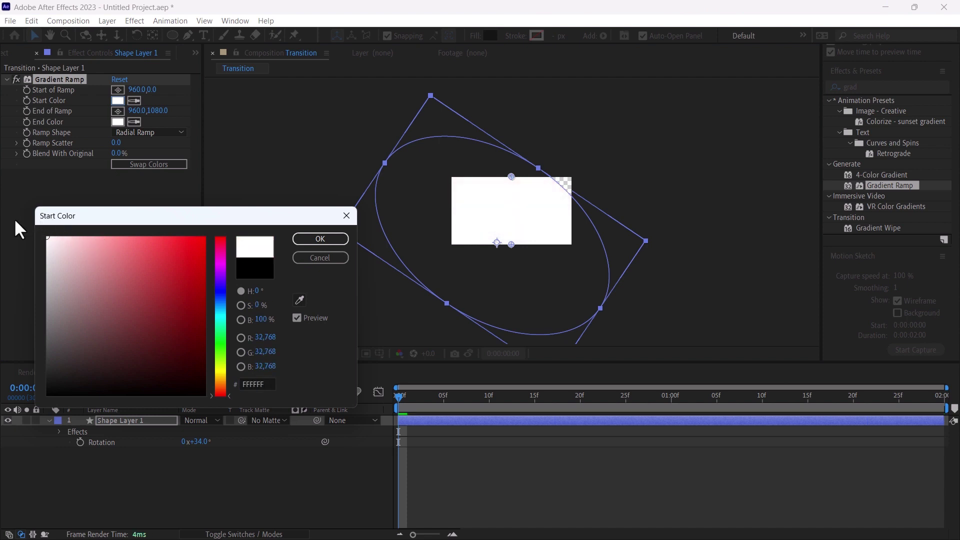
click(318, 240)
click(118, 121)
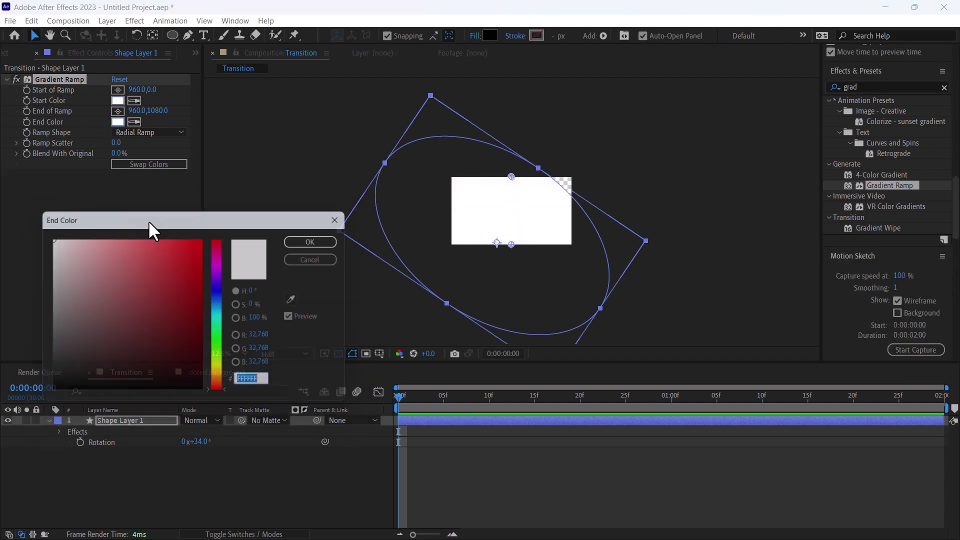
click(89, 312)
drag(89, 313, 47, 340)
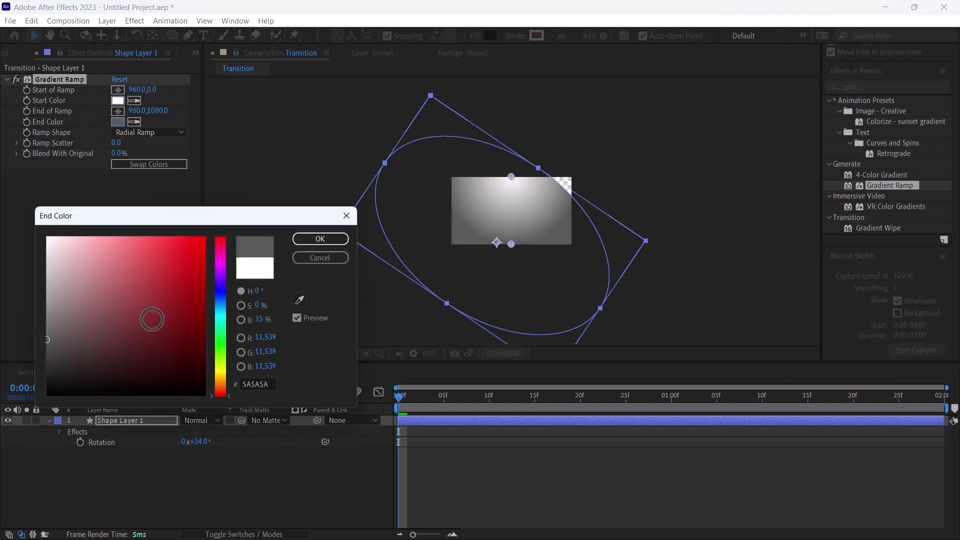
click(302, 239)
Move the ramp's end point to about 248, 1592 and its start point to about 920, 720, and shift the ellipse further left.
drag(511, 244, 466, 276)
drag(511, 177, 509, 222)
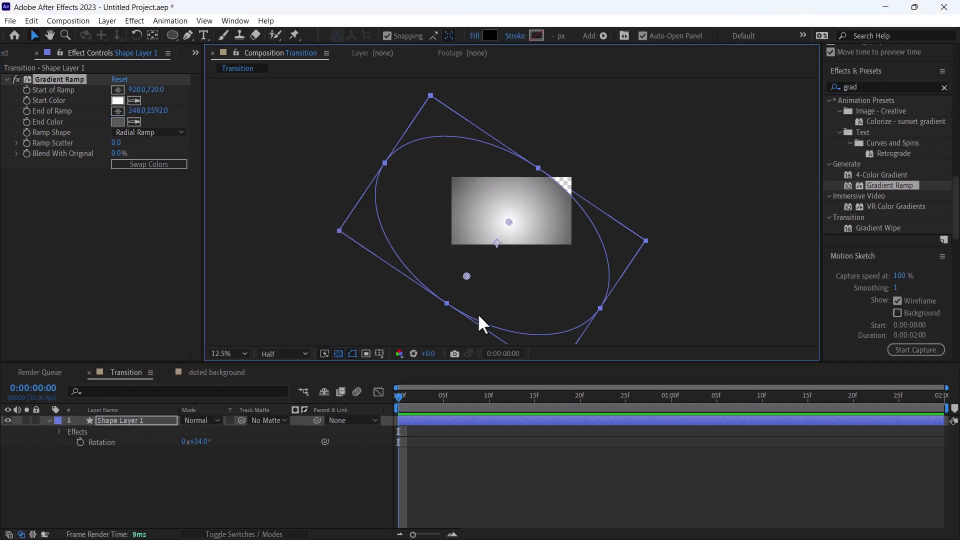
mouse_move(494, 274)
mouse_down()
mouse_move(410, 331)
mouse_move(478, 275)
mouse_up()
Keyframe the ellipse's position from about -824, 2228 at frame 0 to about 1392, 556 at frame 20.
click(414, 419)
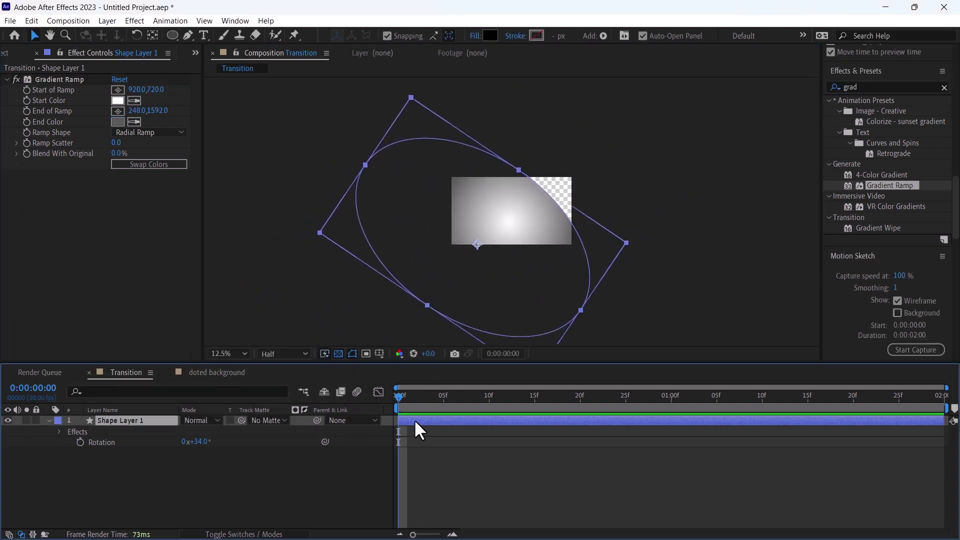
key(p)
click(79, 432)
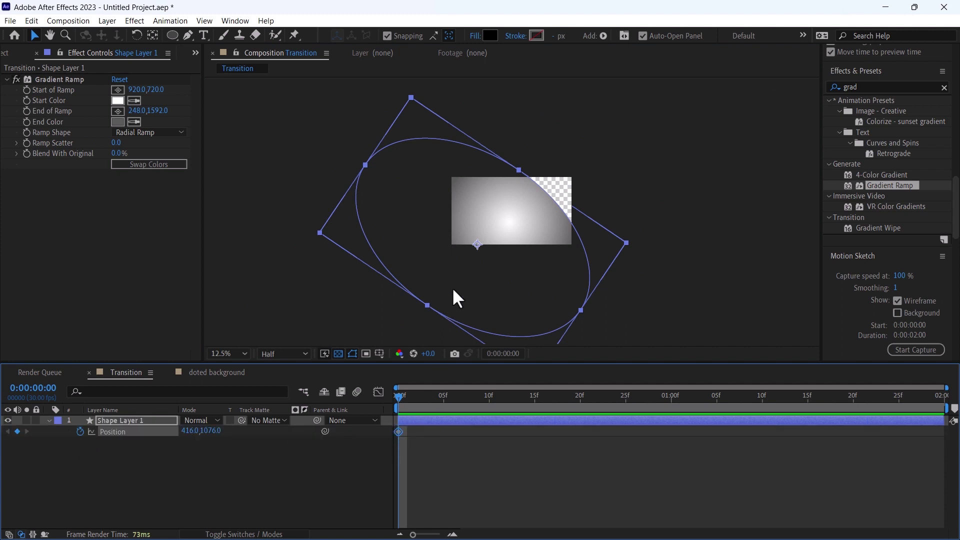
drag(469, 276, 406, 326)
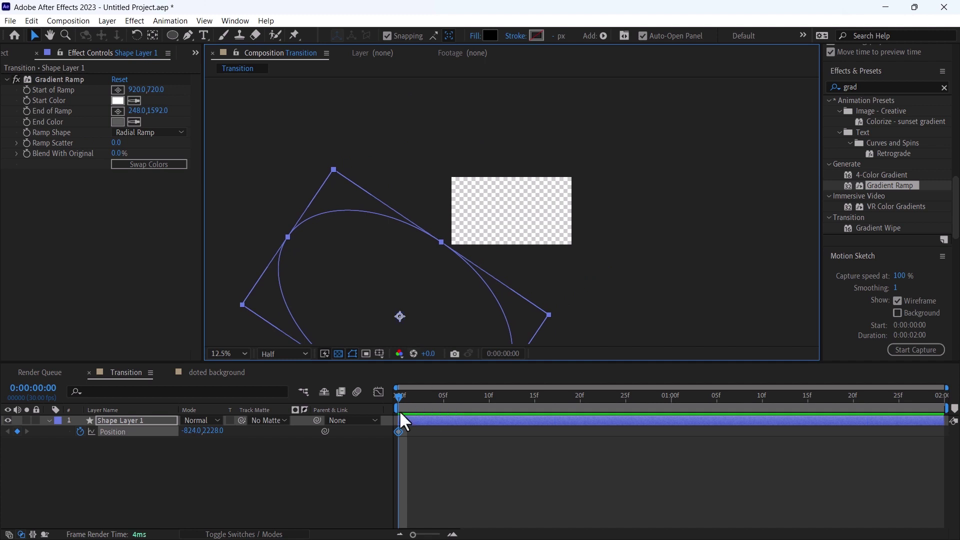
drag(411, 395, 580, 398)
drag(395, 331, 531, 225)
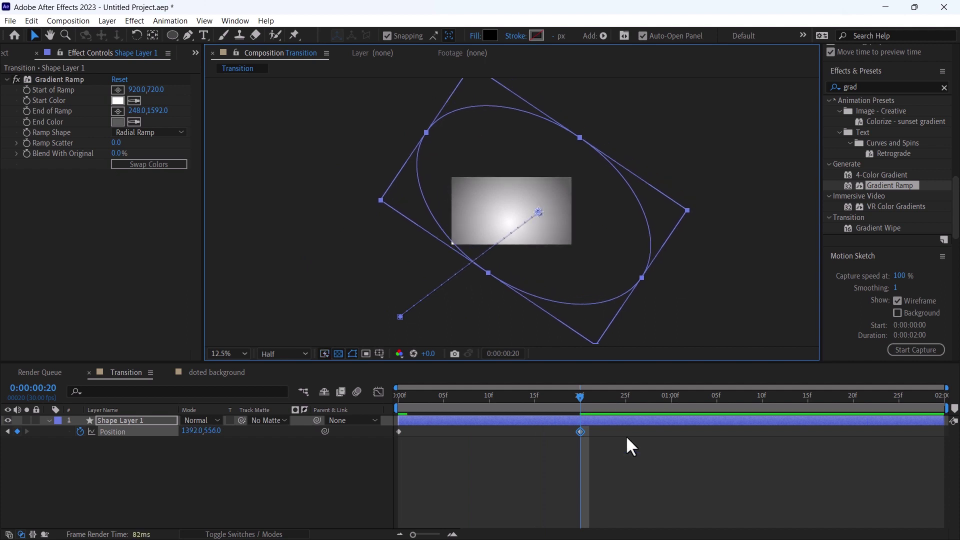
Duplicate the animated ellipse layer and turn off the Gradient Ramp on the copy.
click(573, 420)
key(ctrl+d)
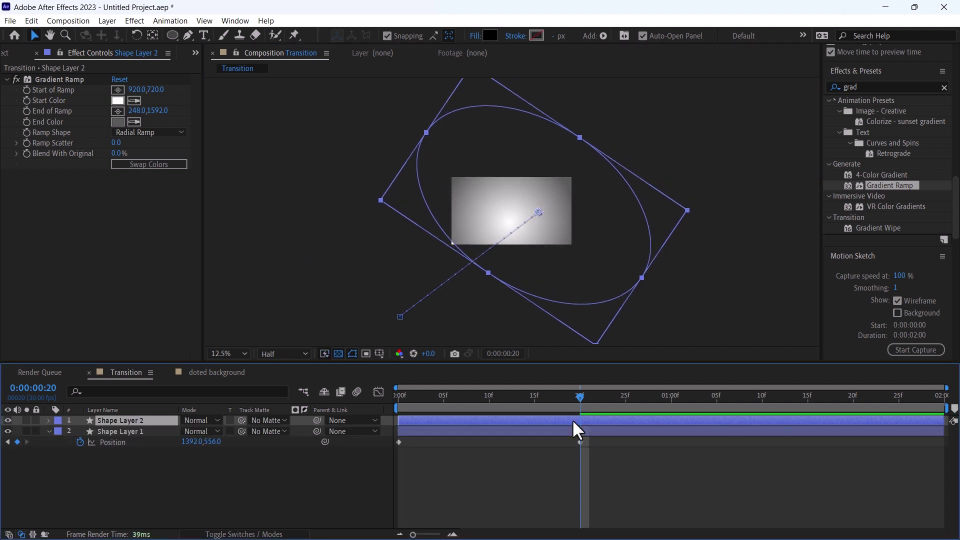
click(15, 79)
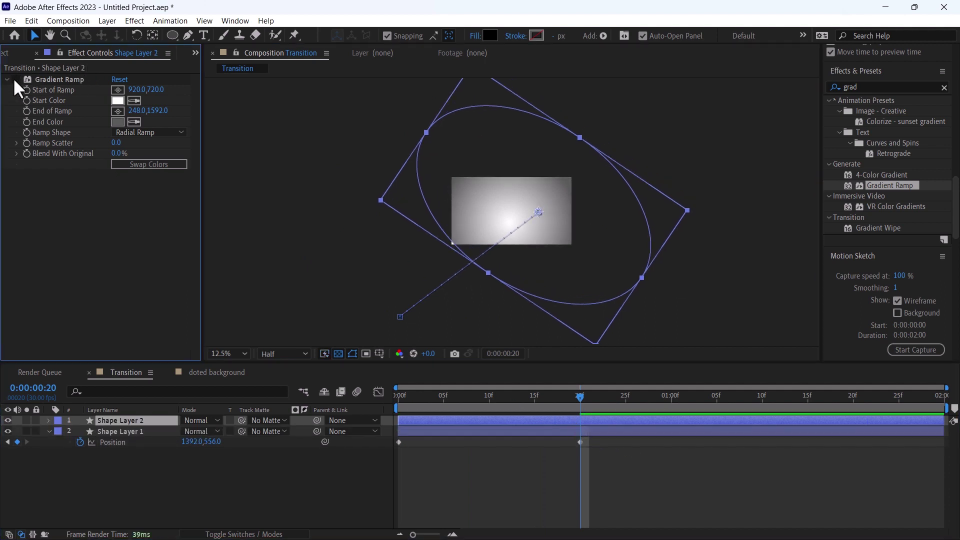
click(64, 81)
click(871, 90)
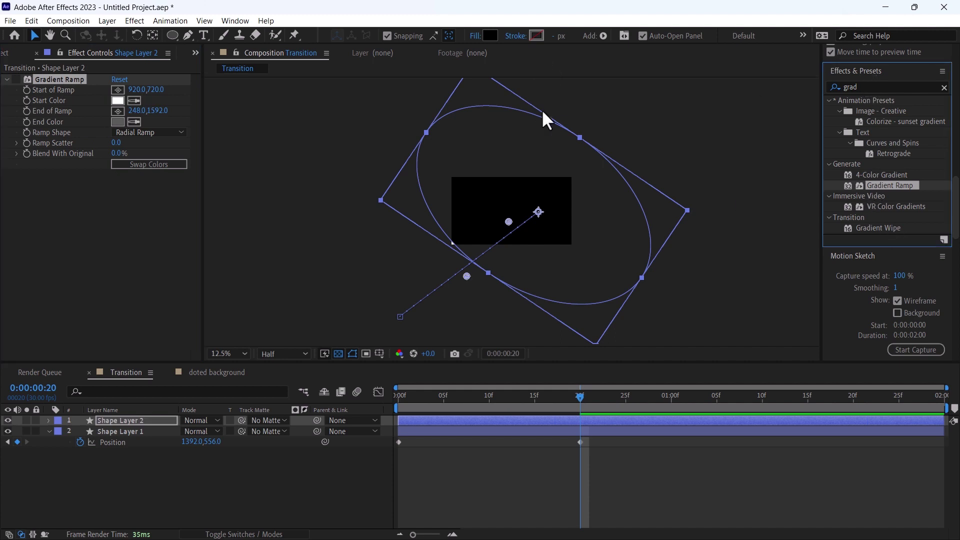
Change the fill color of the duplicated ellipse to red.
click(485, 37)
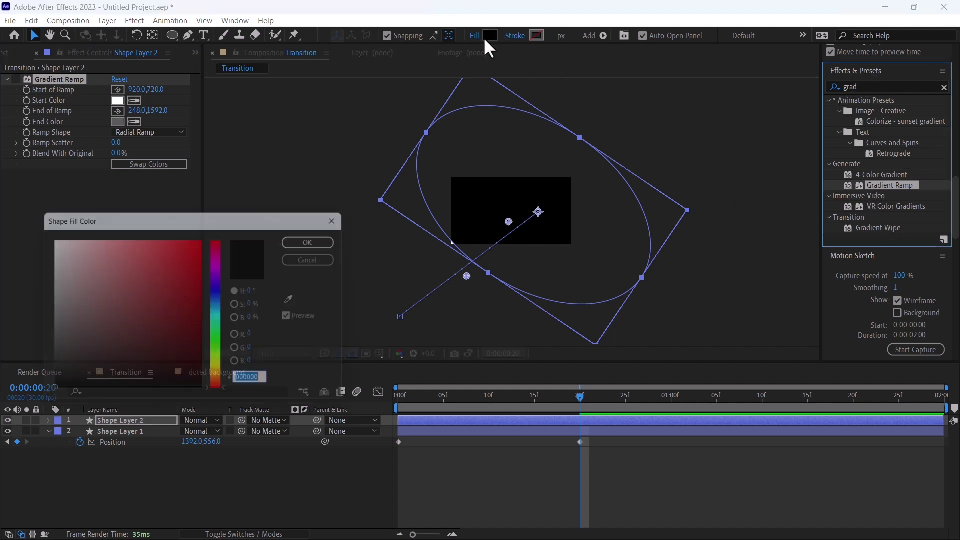
drag(134, 294, 228, 274)
click(320, 239)
Offset the red ellipse layer to start at frame 4 and preview the animation.
mouse_move(450, 419)
mouse_down()
mouse_move(518, 420)
mouse_move(394, 404)
mouse_move(475, 416)
mouse_move(451, 423)
mouse_up()
key(space)
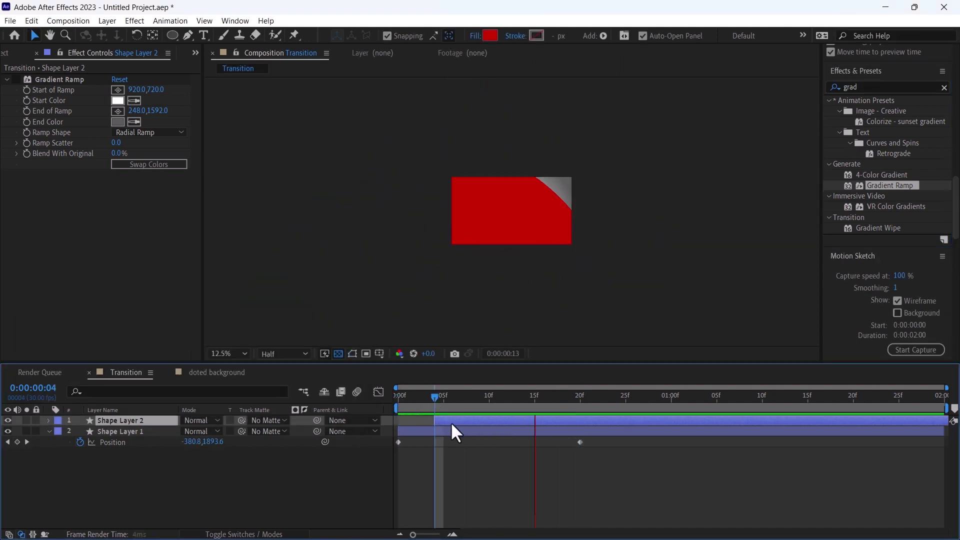
key(space)
key(space)
key(space)
Duplicate the gradient ellipse layer, Shape Layer 1, and move the copy to the top of the layer stack.
click(451, 430)
key(ctrl+d)
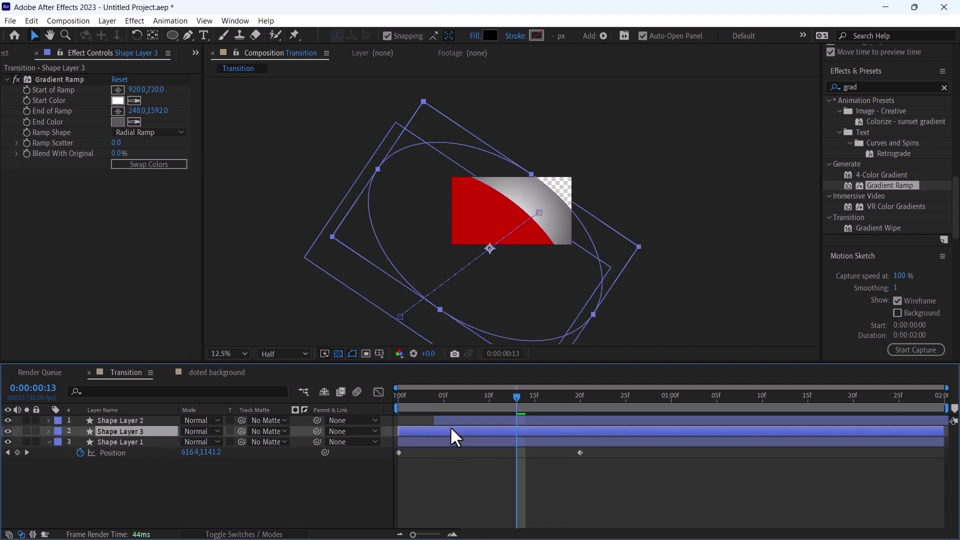
drag(116, 430, 117, 420)
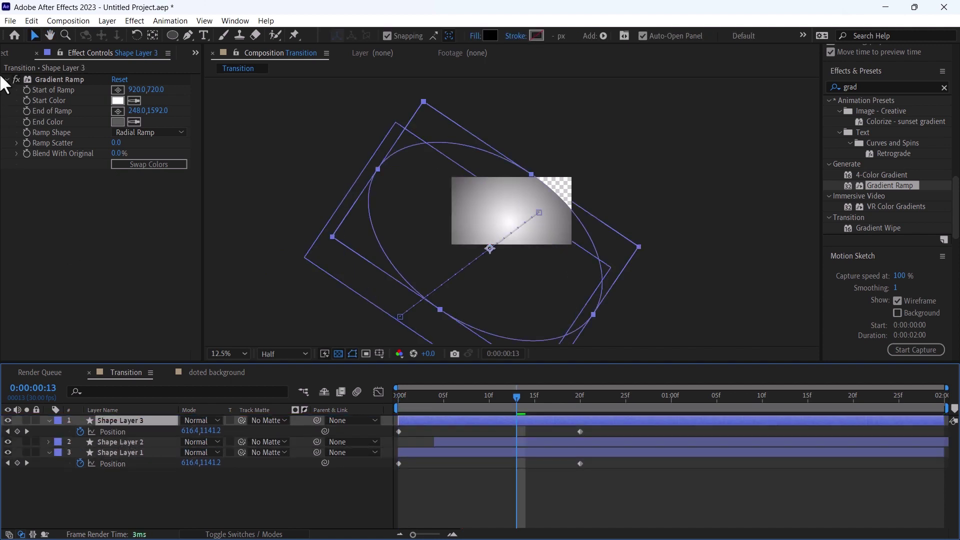
Turn off the Gradient Ramp on Shape Layer 3 and place the doted background composition directly beneath it in the Transition timeline.
click(17, 79)
click(6, 52)
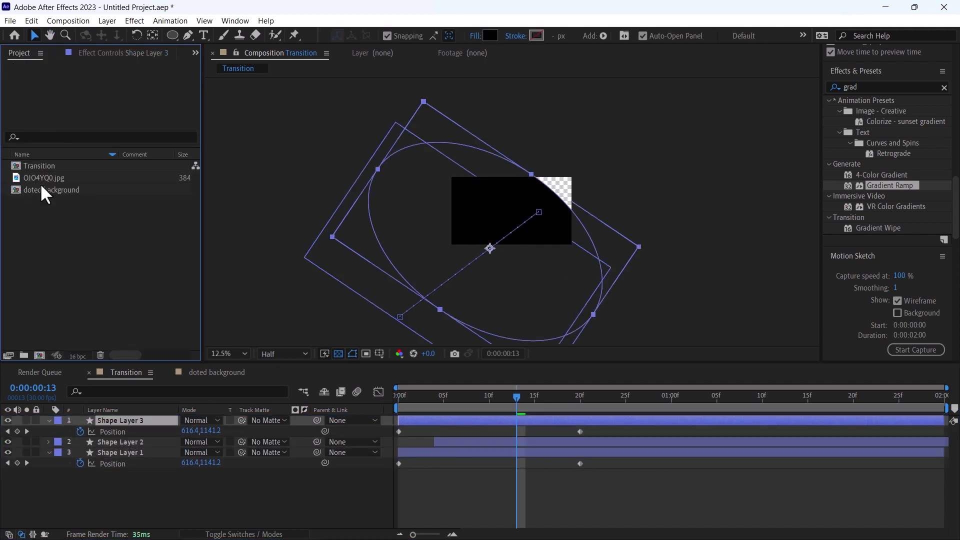
drag(40, 183, 123, 436)
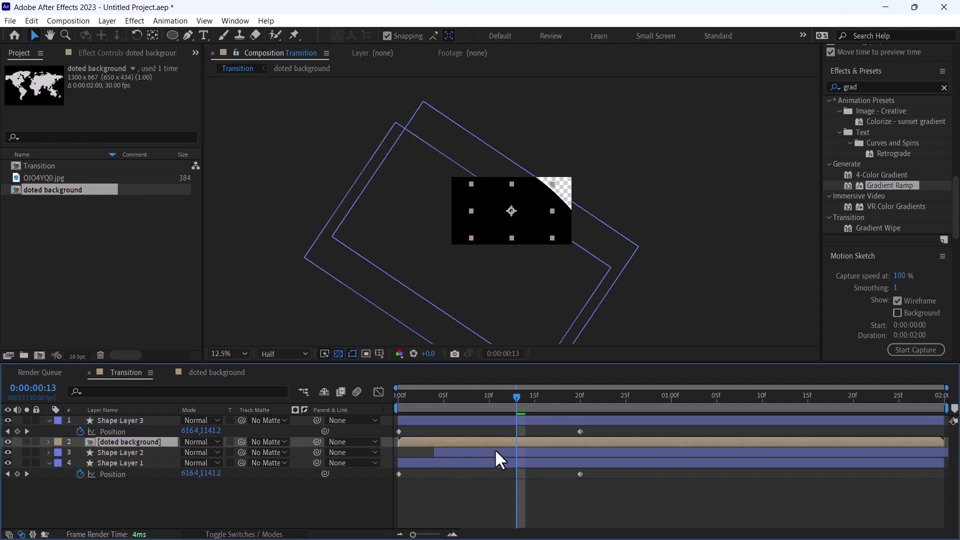
Scale the doted background layer to 195% and hide Shape Layer 2 and Shape Layer 1.
key(s)
drag(223, 452, 283, 446)
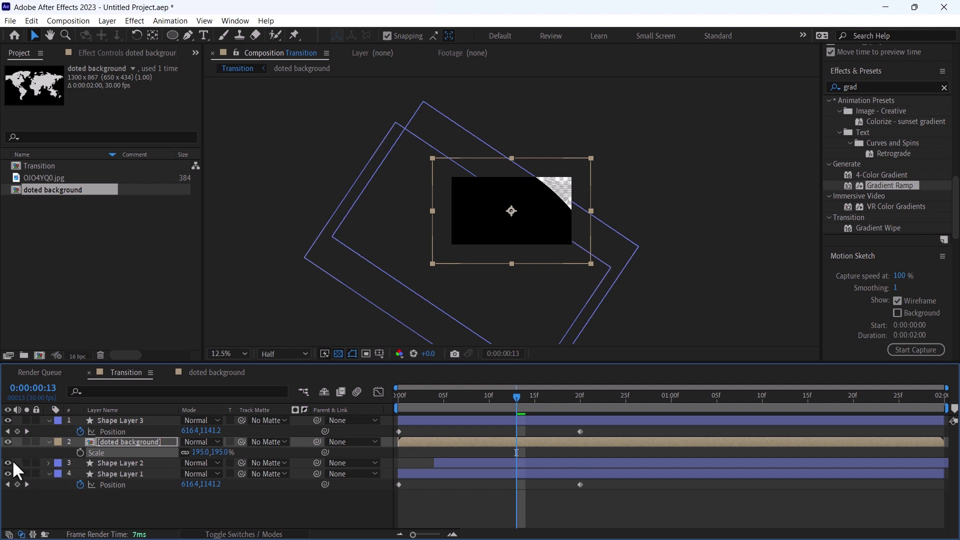
drag(8, 462, 7, 473)
scroll(546, 193, up, 2)
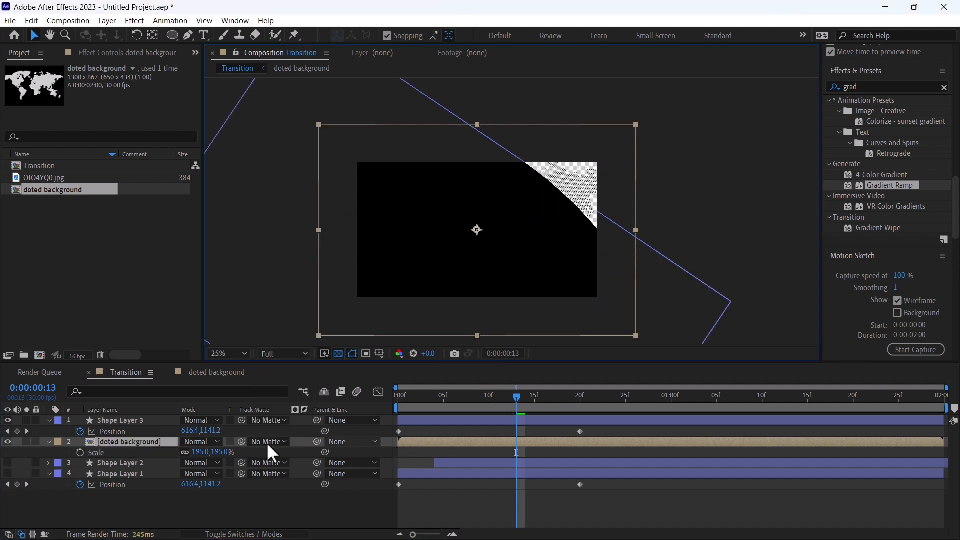
Apply the Motion Tile effect to the doted background layer with an Output Width of 1120.
click(865, 85)
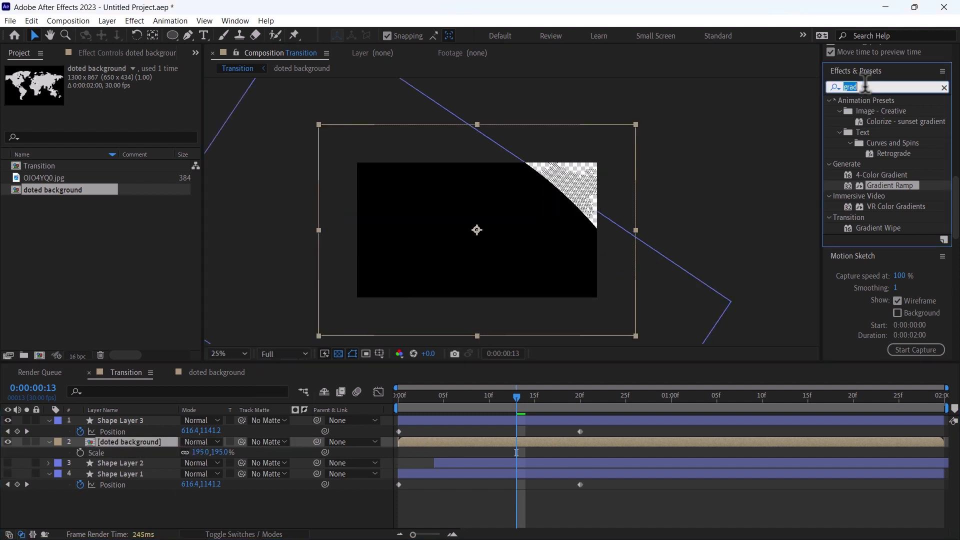
text(motio)
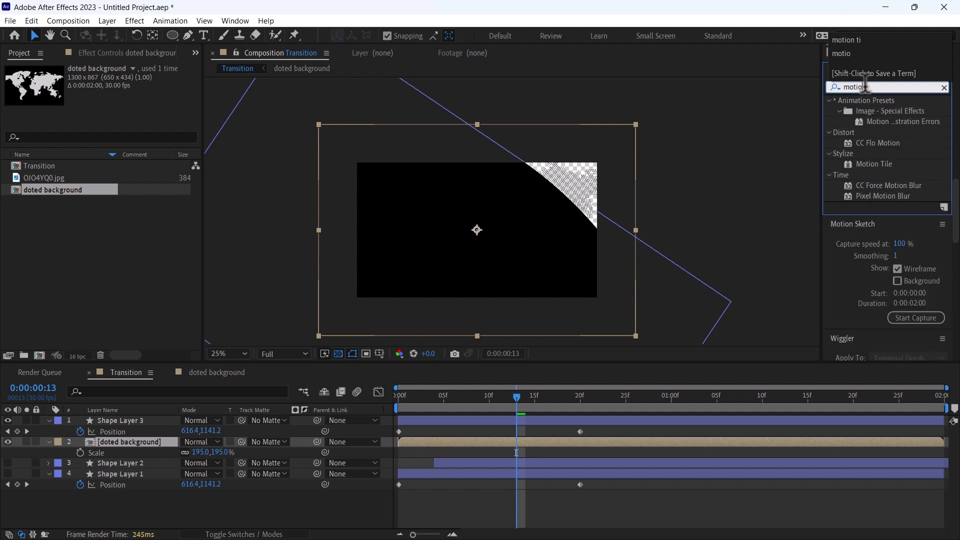
drag(875, 165, 154, 443)
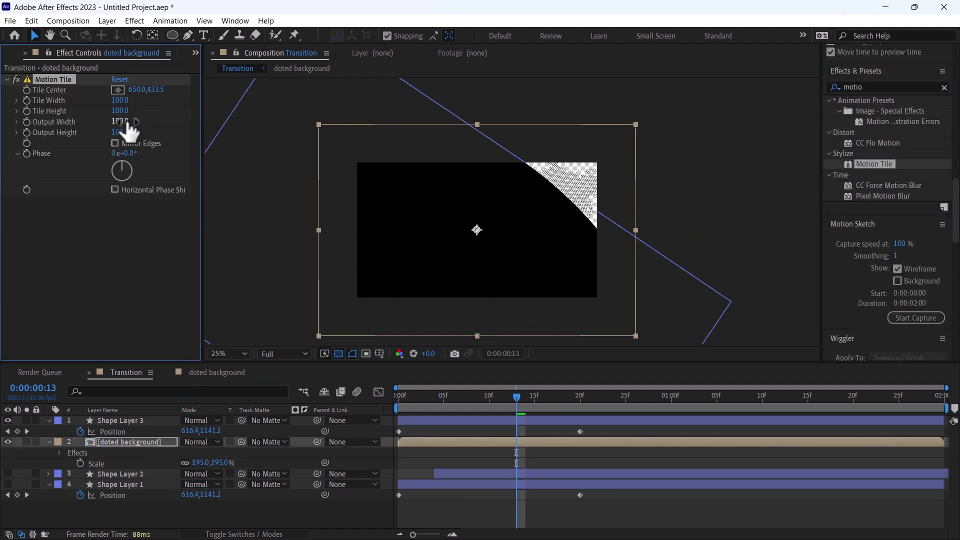
drag(123, 122, 189, 120)
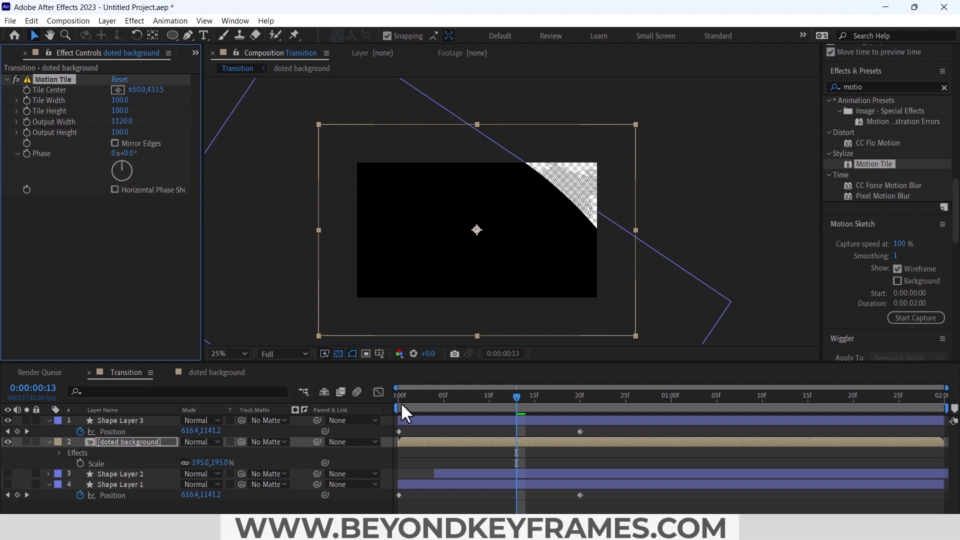
Keyframe the doted background's position at 960, 540 on frame 0 and shift the map horizontally to the left at frame 28.
drag(401, 402, 384, 404)
click(403, 443)
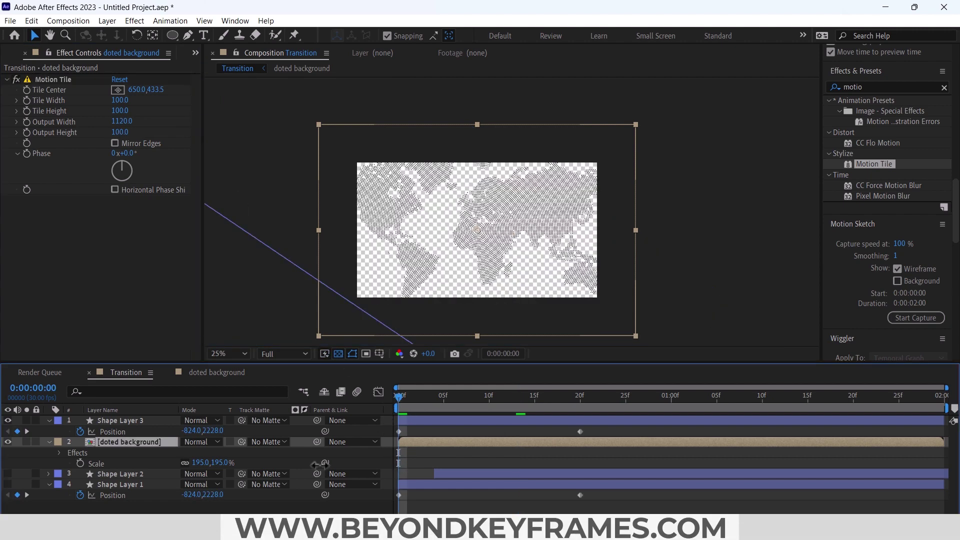
key(p)
click(81, 453)
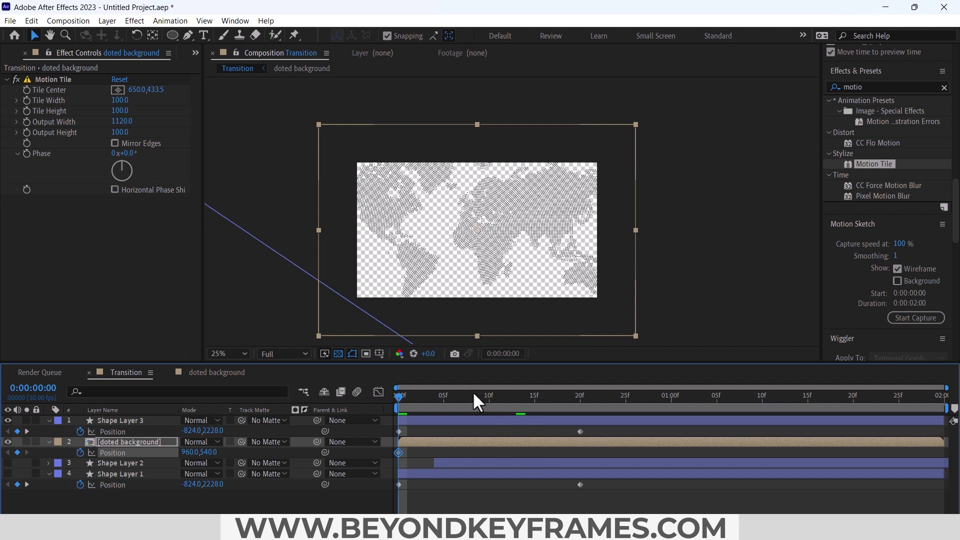
drag(474, 395, 608, 410)
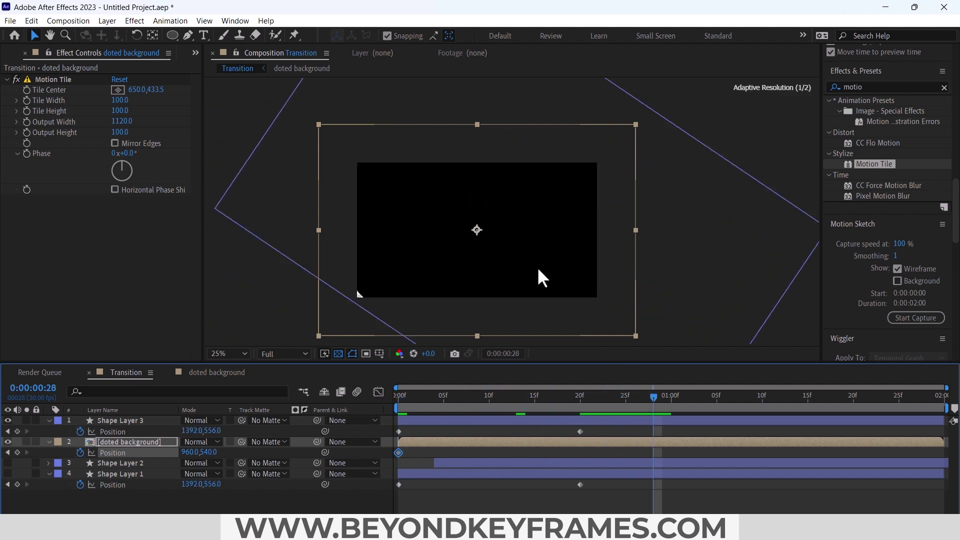
drag(600, 330, 414, 330)
Duplicate the red ellipse layer, Shape Layer 2, with the copy starting at frame 7, and unhide the three lower ellipse layers.
drag(526, 399, 469, 408)
click(460, 463)
key(ctrl+d)
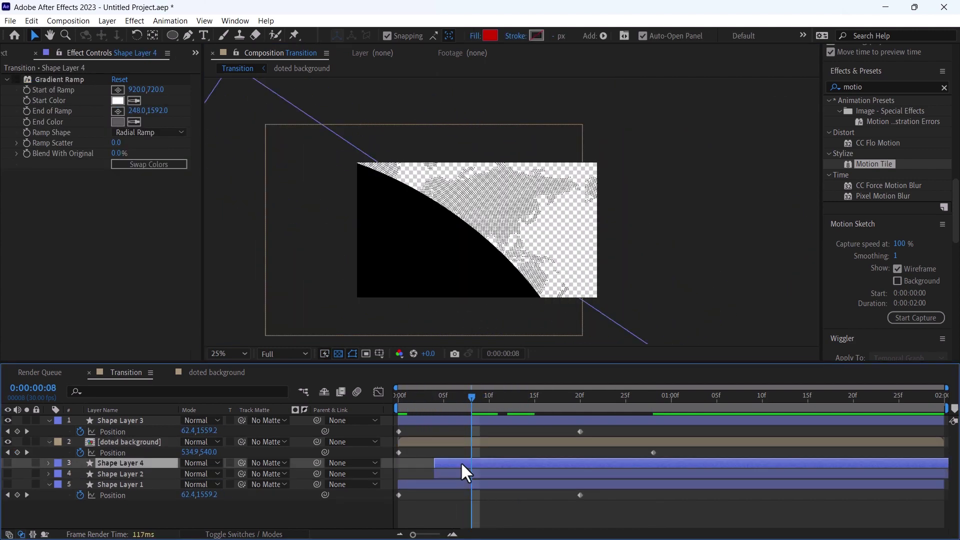
drag(461, 463, 489, 463)
drag(8, 464, 8, 484)
Offset Shape Layer 3 and the doted background layer together to start at frame 11.
click(445, 442)
shift+click(452, 423)
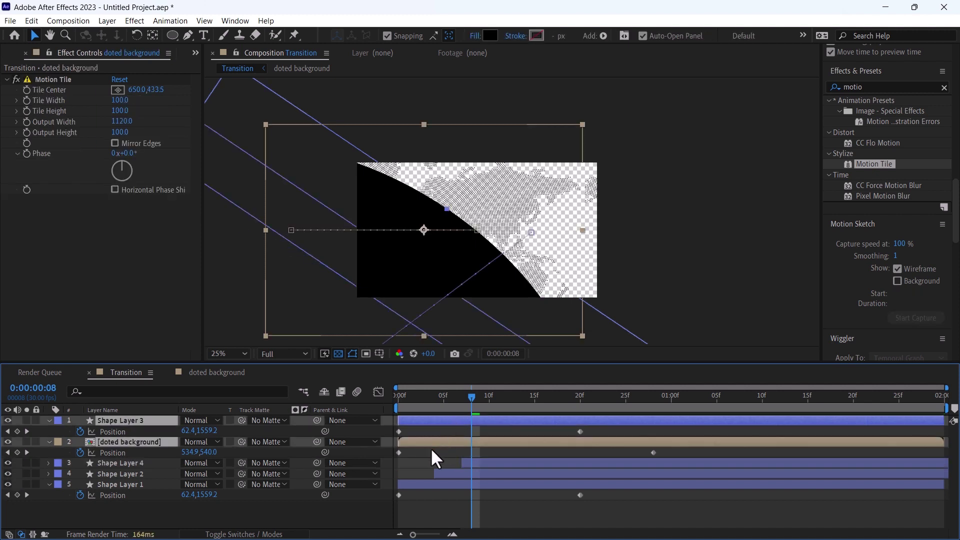
drag(429, 444, 527, 444)
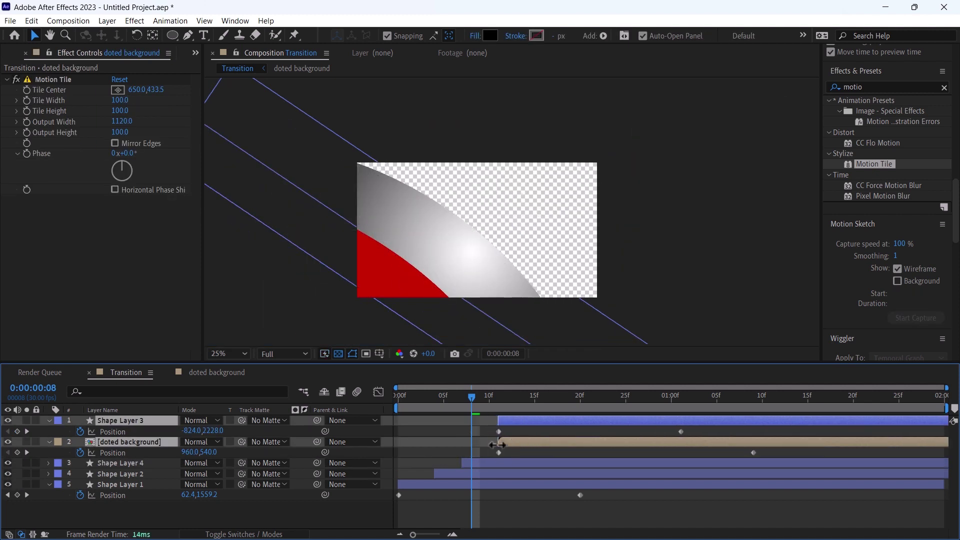
Set Shape Layer 3 as the track matte of the doted background layer.
click(476, 444)
click(145, 439)
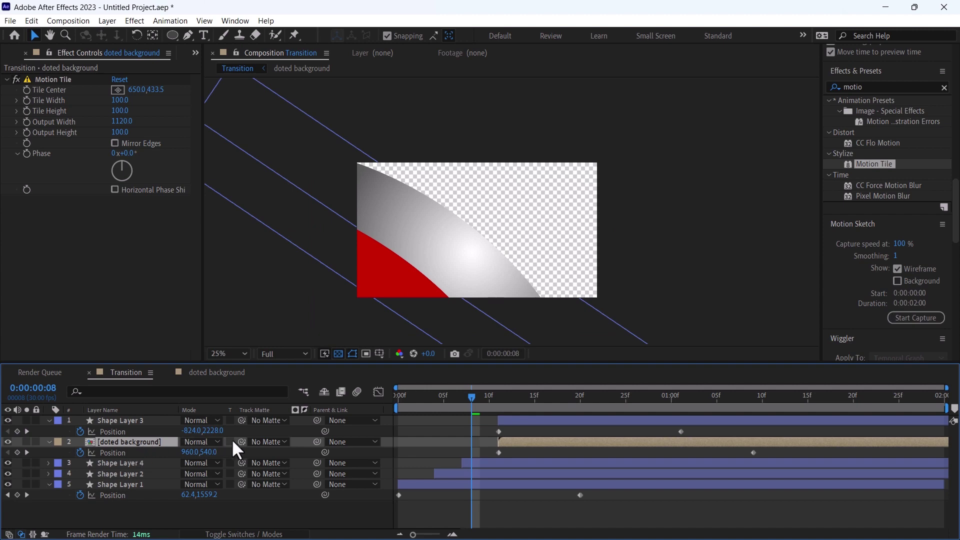
drag(241, 442, 124, 426)
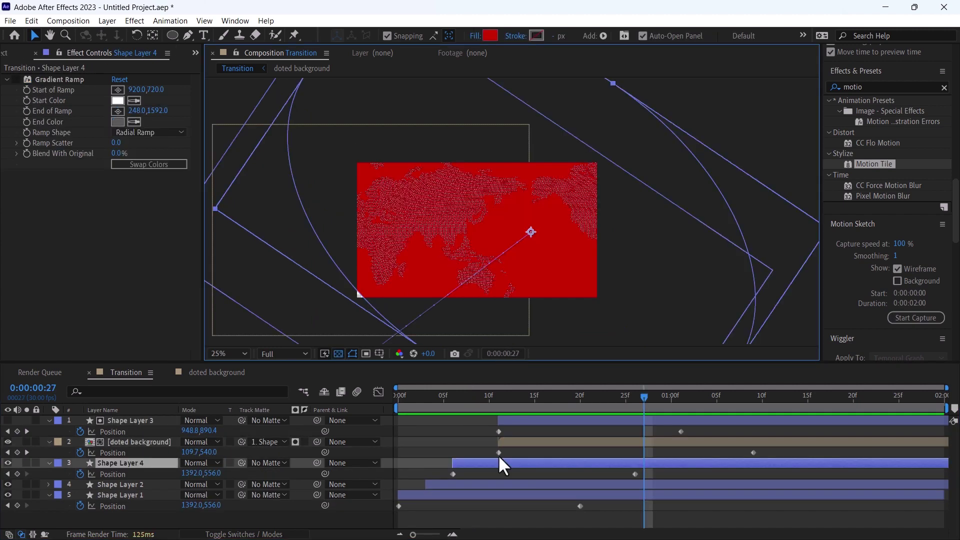
Solo Shape Layer 2 briefly to check it on its own.
click(472, 488)
click(26, 484)
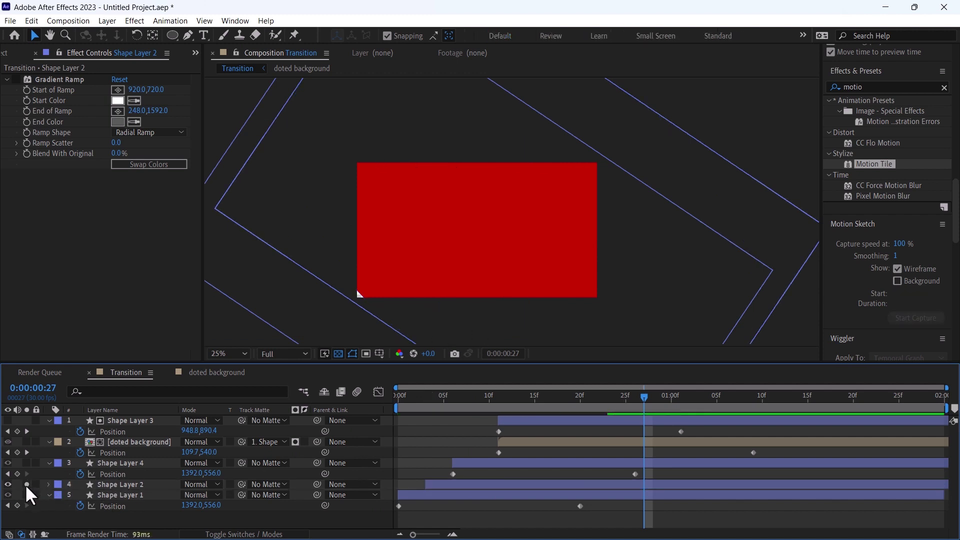
click(27, 484)
Turn on the Gradient Ramp on Shape Layer 4 and preview the animation from the first frame.
click(493, 464)
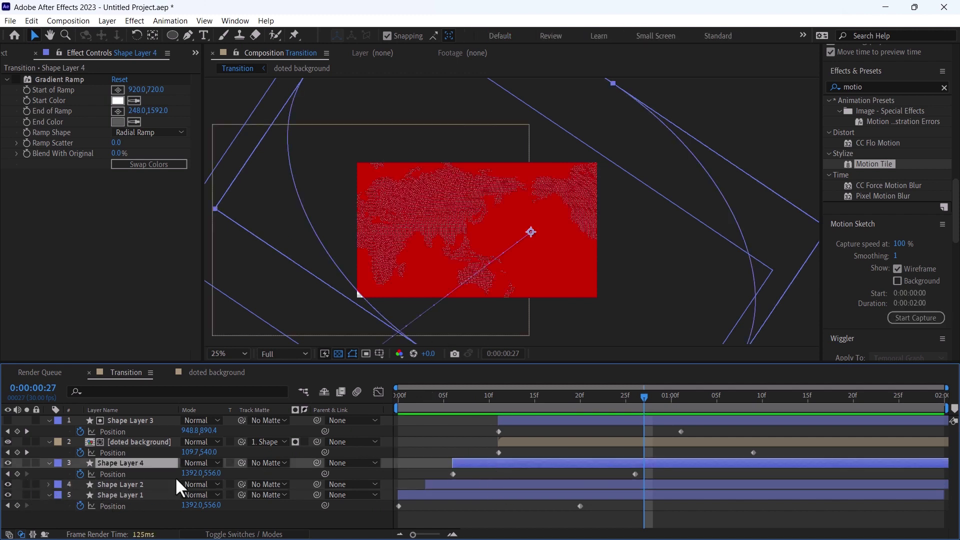
click(16, 79)
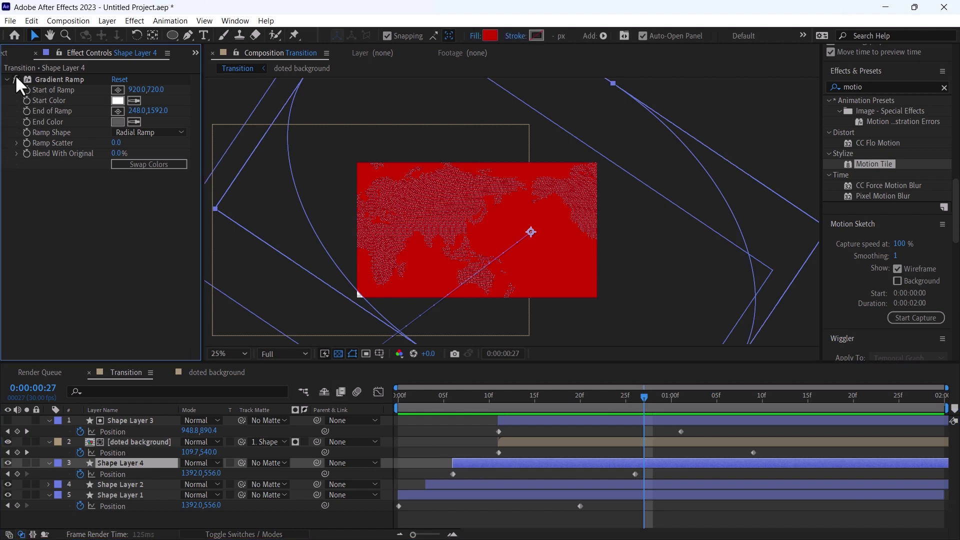
key(space)
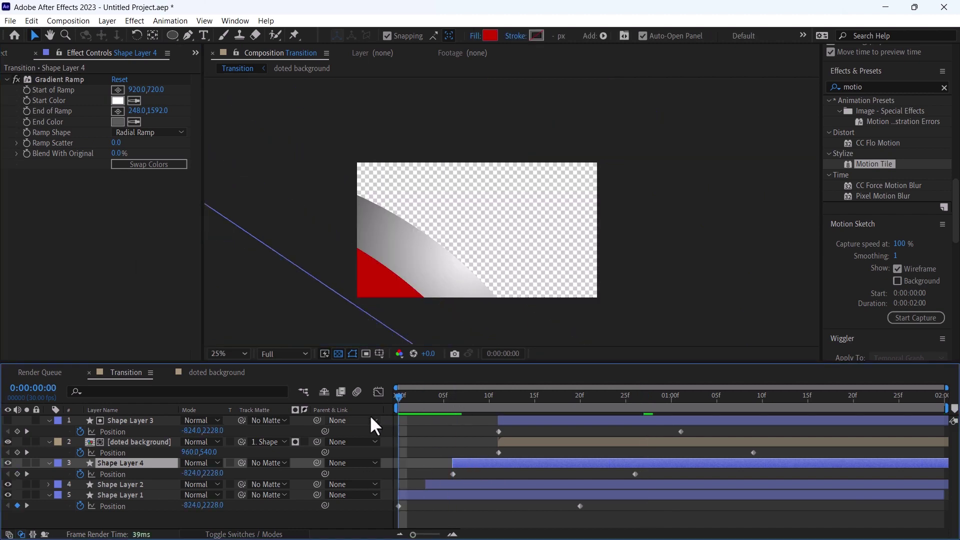
drag(436, 398, 384, 407)
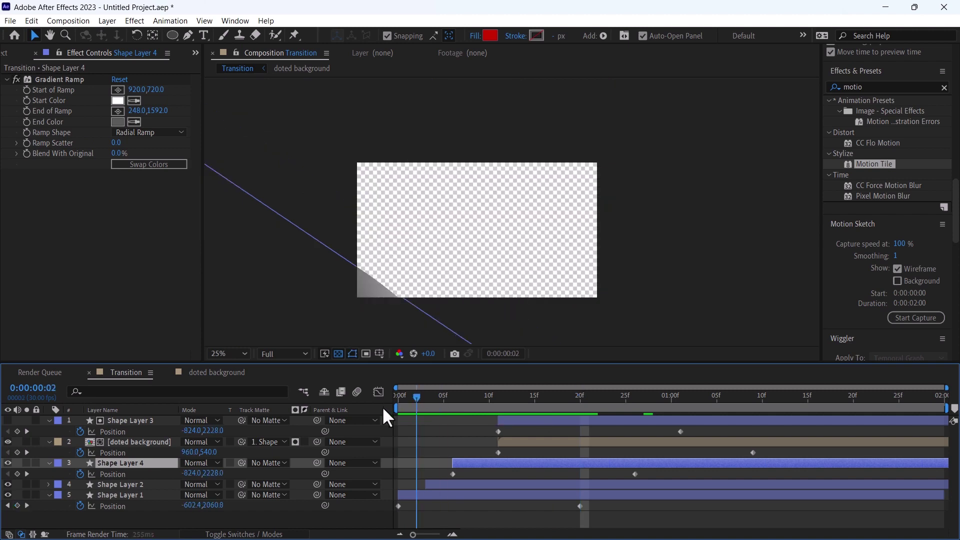
key(space)
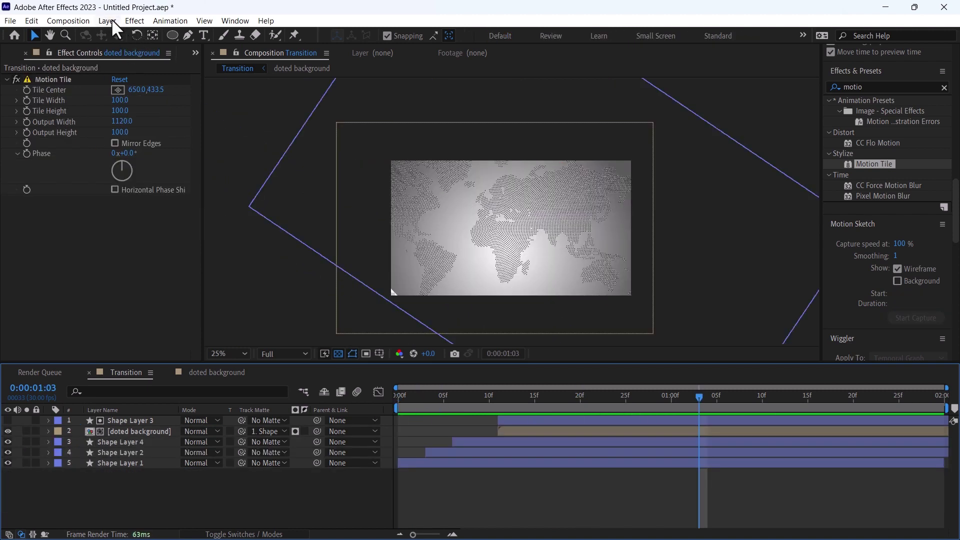
Duplicate Shape Layer 1 and move the copy to the top of the layer stack.
click(128, 459)
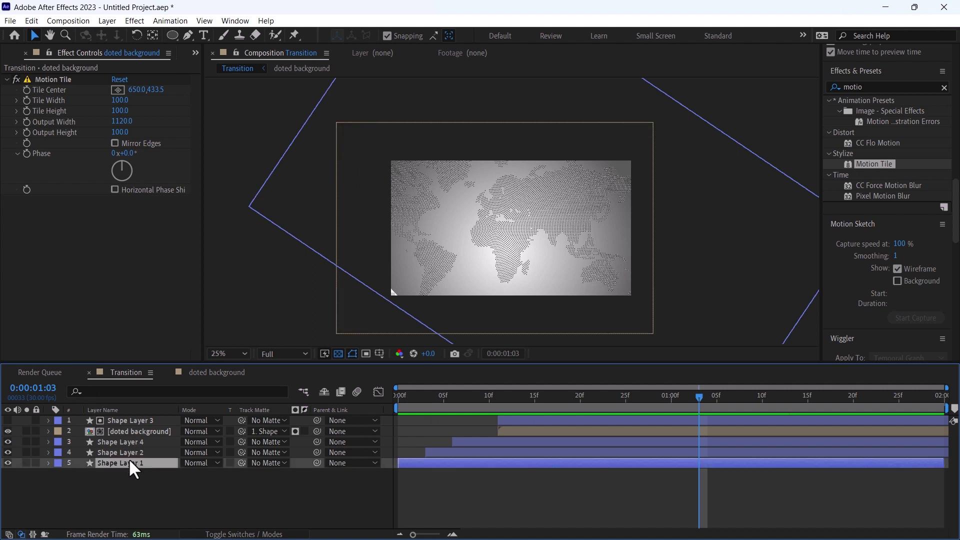
key(ctrl+d)
drag(116, 460, 124, 418)
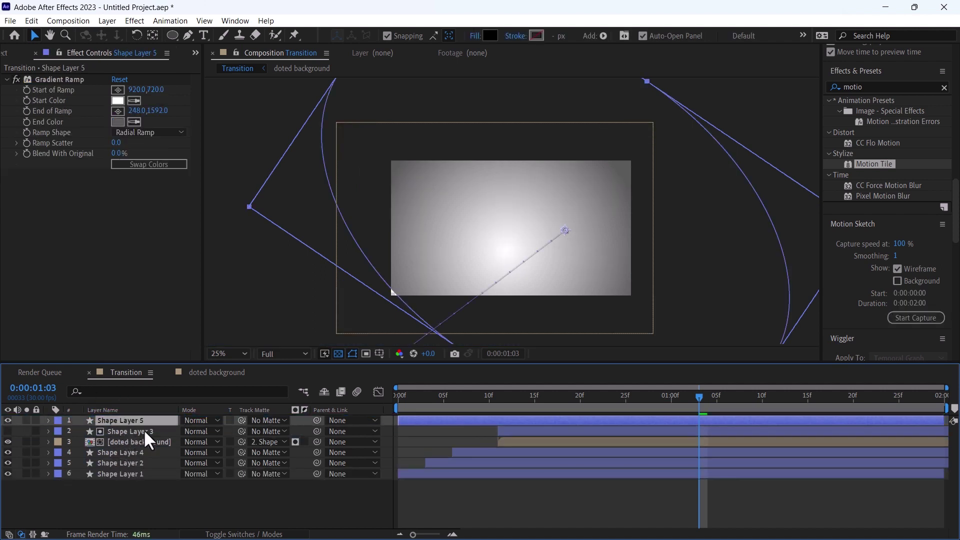
Show the position keyframes of the top ellipse copy and set its blending mode to Silhouette Alpha.
key(p)
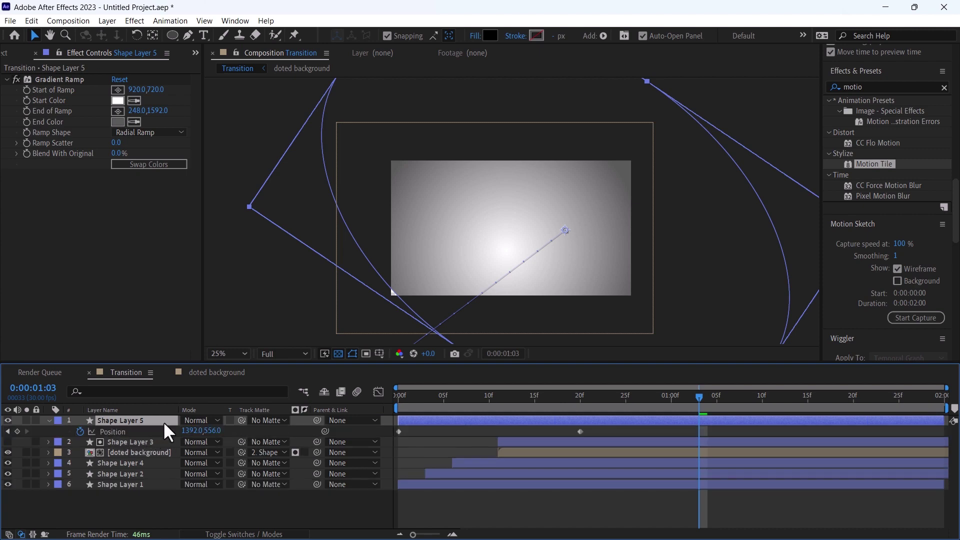
click(209, 421)
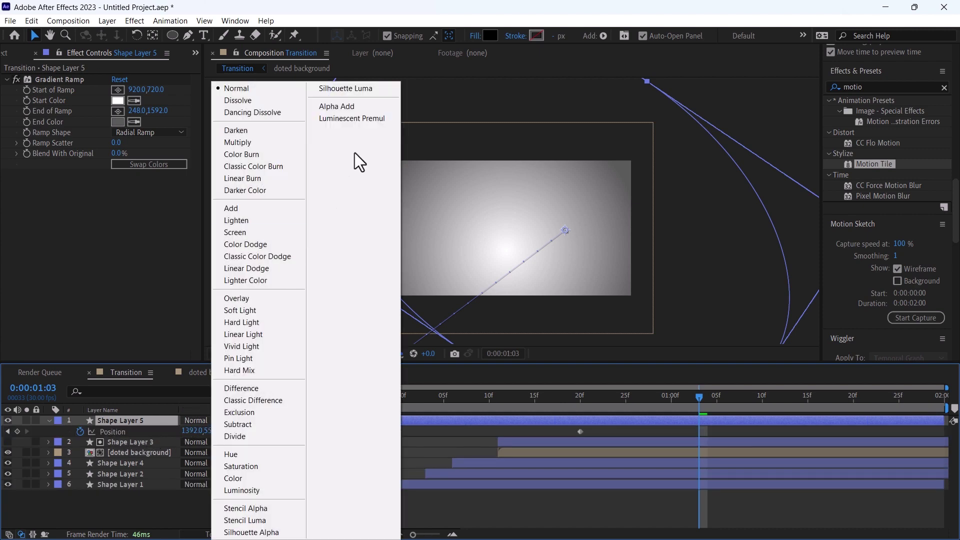
click(273, 533)
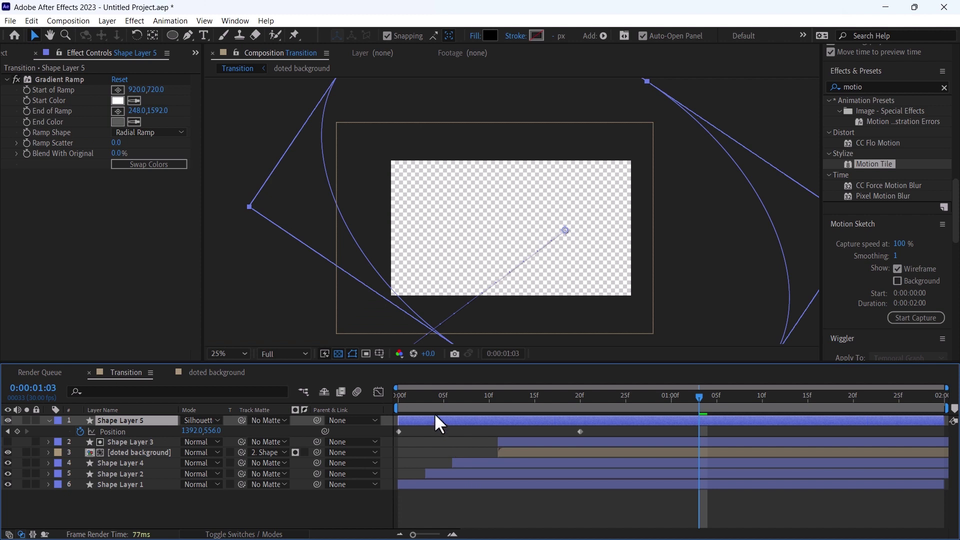
Offset the Silhouette Alpha ellipse layer to start at frame 21 and preview the transition.
drag(434, 398, 617, 416)
key(space)
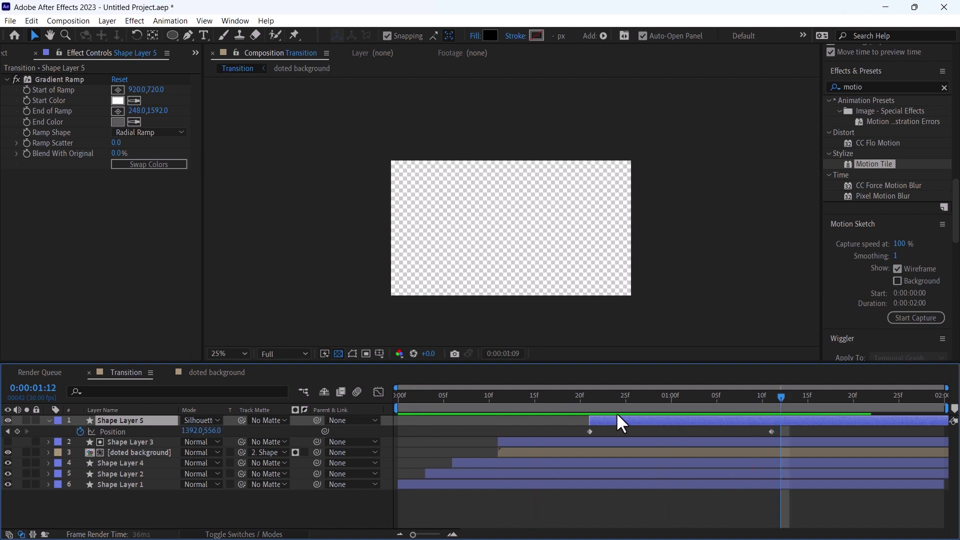
key(space)
key(space)
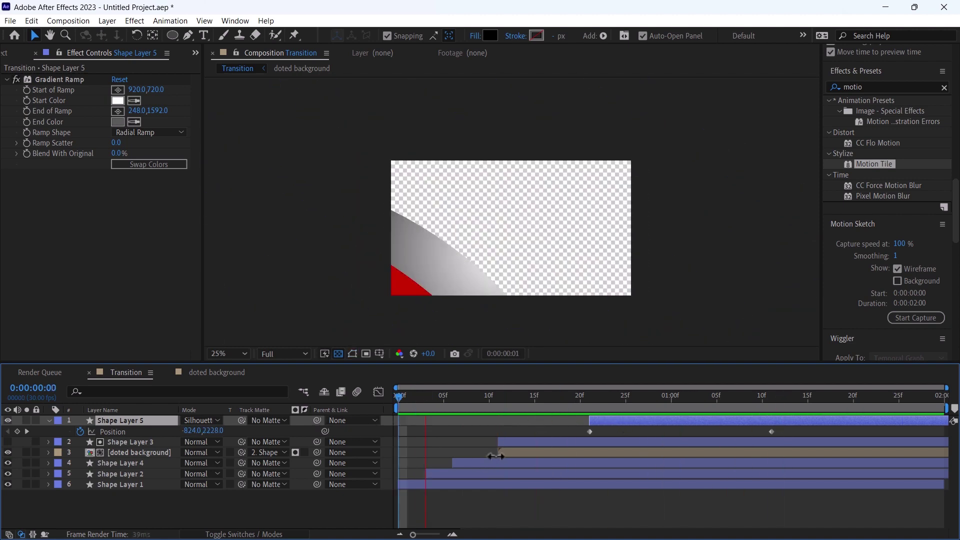
key(space)
key(space)
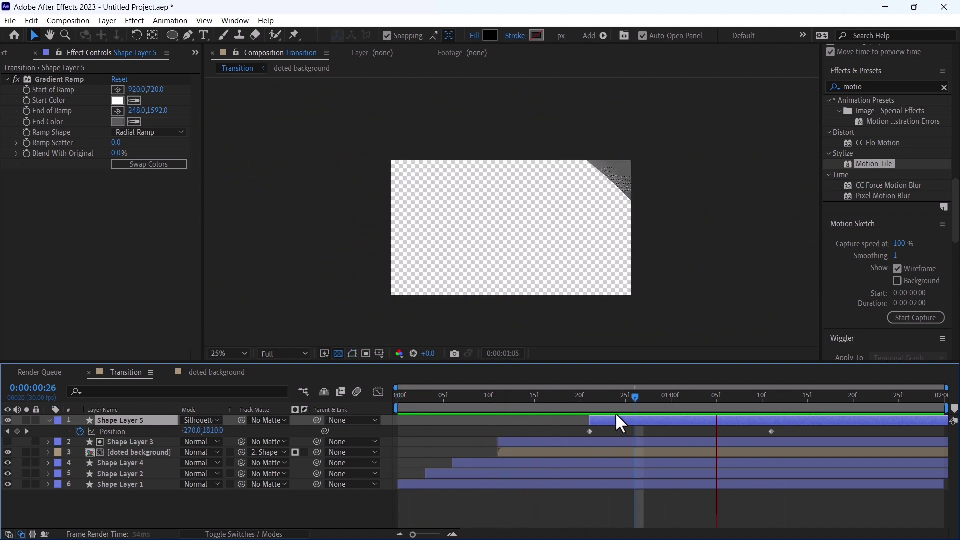
key(space)
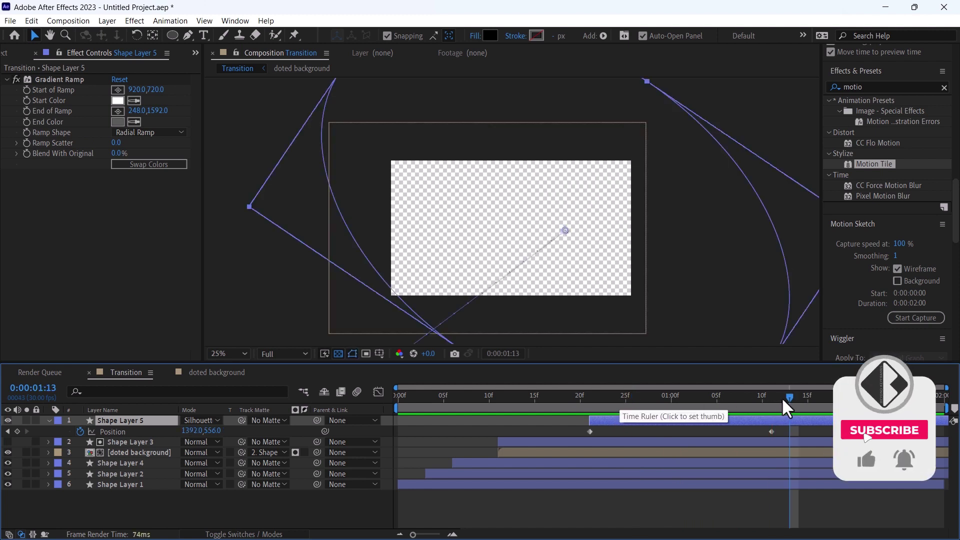
End the work area at 0:00:01:14.
drag(788, 398, 797, 398)
click(735, 497)
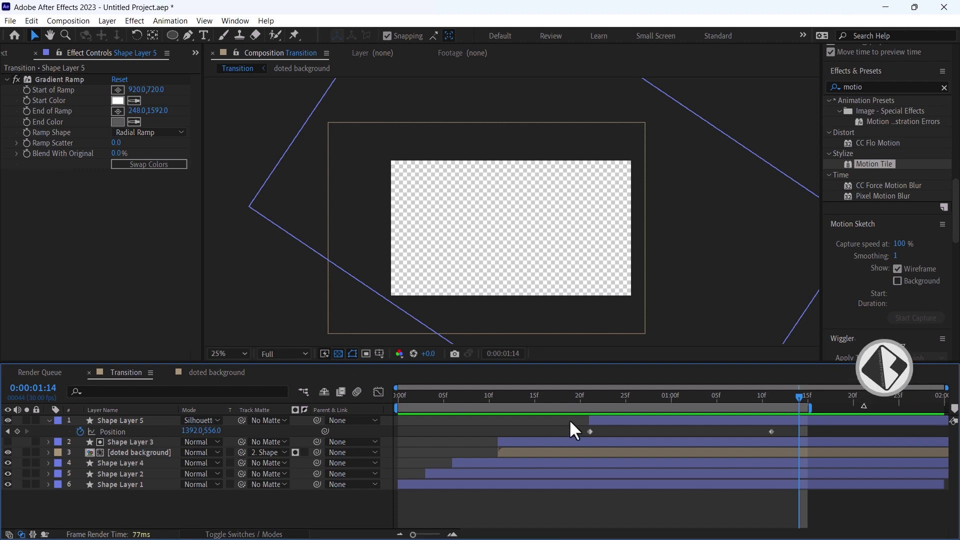
Add a composition marker at 0:00:00:21 in the Transition comp with the comment "Transition".
drag(579, 398, 590, 398)
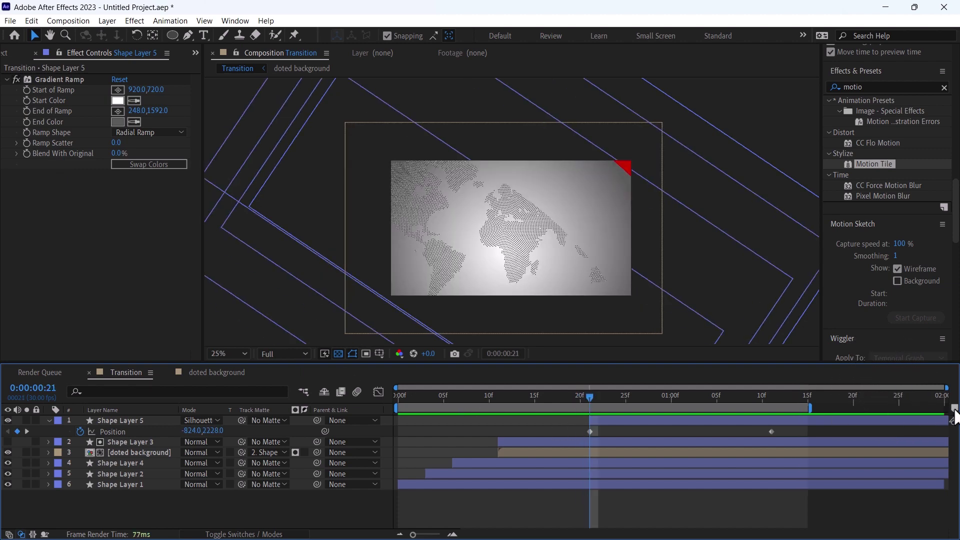
drag(954, 409, 662, 409)
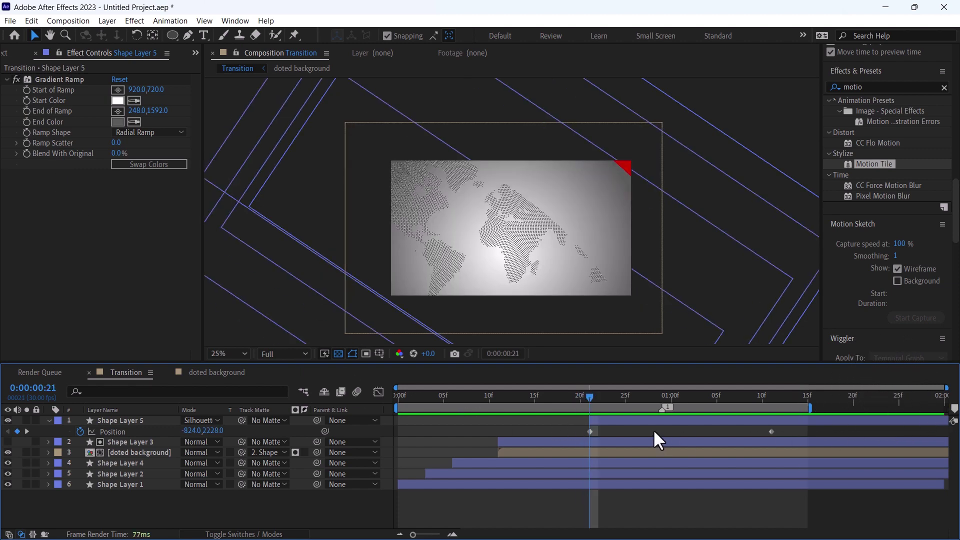
double_click(595, 407)
text(Transition)
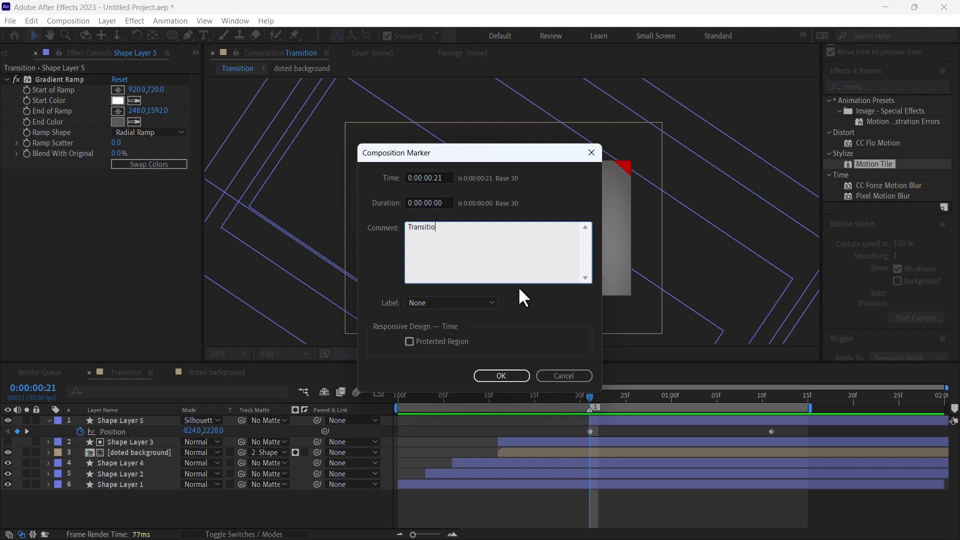
click(501, 376)
Rename the bottom ellipse layer, Shape Layer 1, as "grey 1".
mouse_move(403, 398)
mouse_down()
mouse_move(421, 397)
mouse_move(425, 460)
mouse_up()
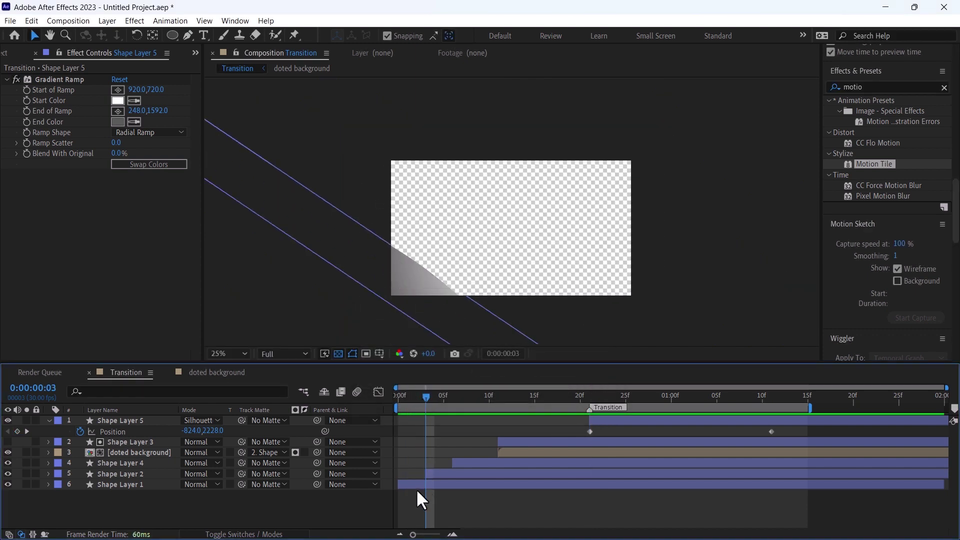
click(120, 485)
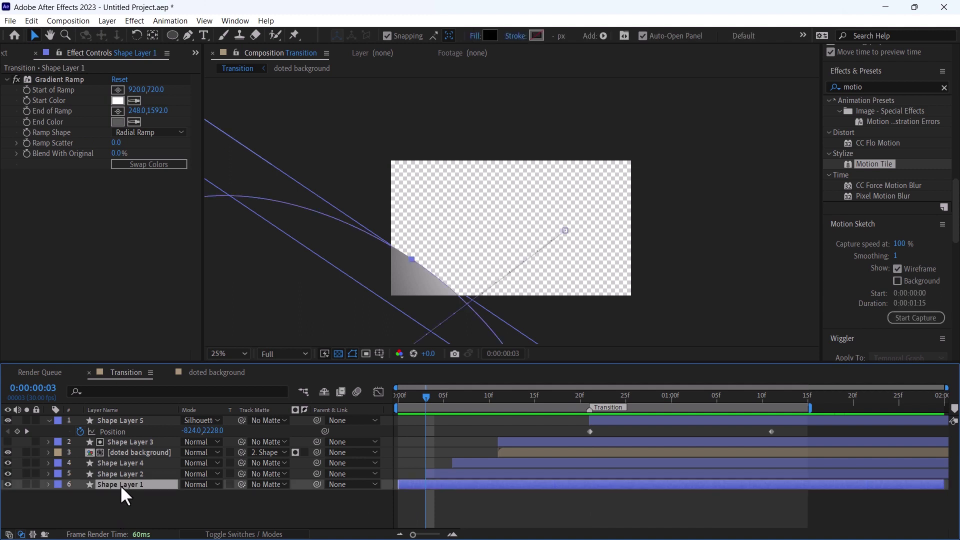
right_click(120, 484)
click(145, 453)
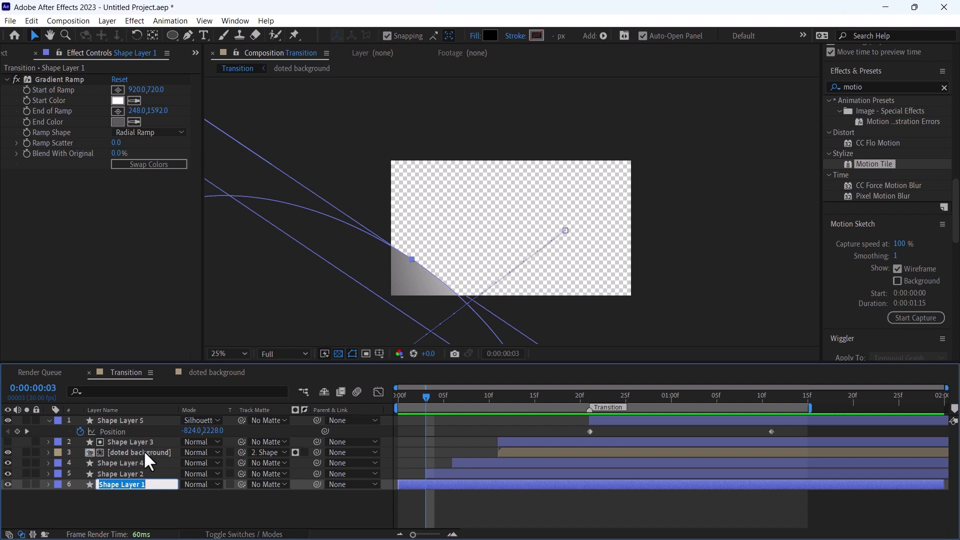
key(BackSpace)
text(grey 1)
key(Return)
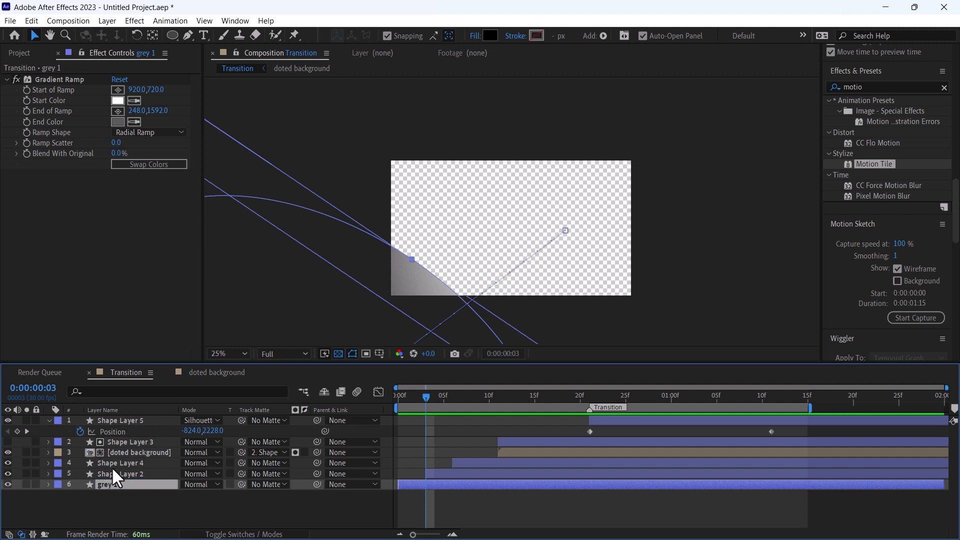
Rename Shape Layer 2 as "red layer".
right_click(115, 467)
click(143, 436)
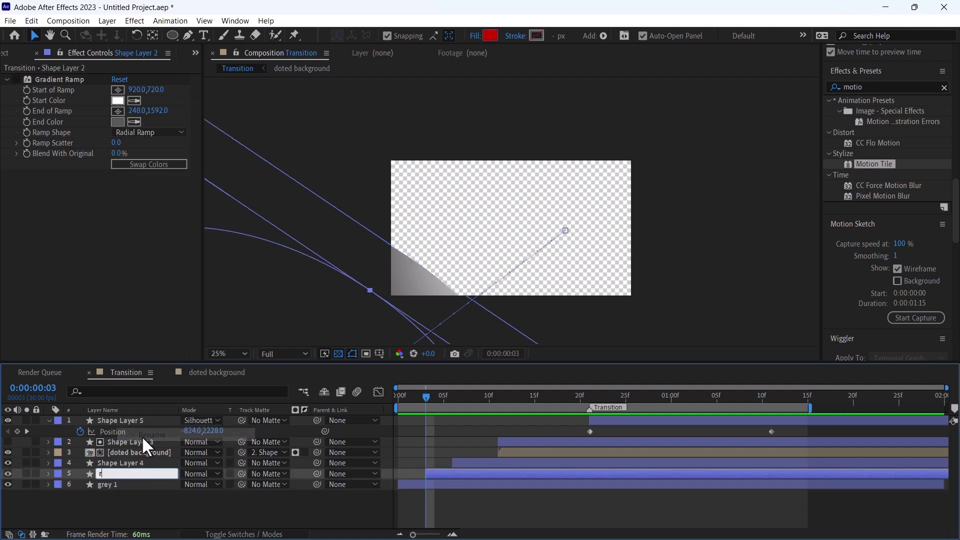
text(red layer)
key(Return)
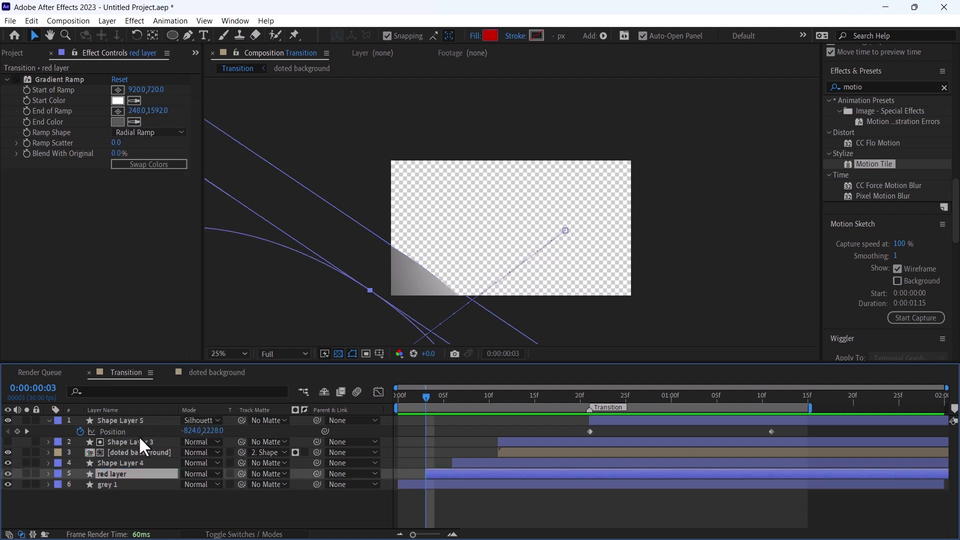
Rename Shape Layer 4, beneath the doted background layer, as "bg of map".
click(134, 465)
right_click(136, 463)
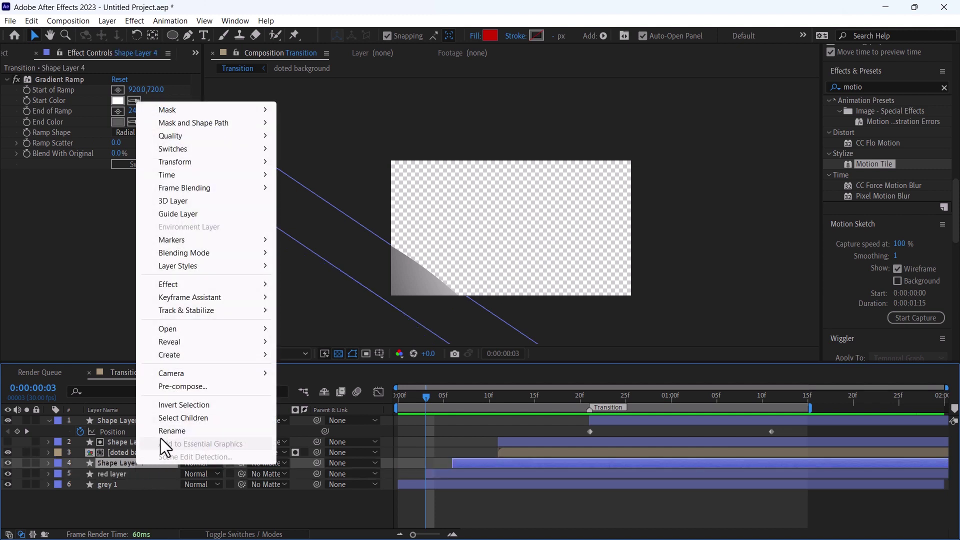
click(164, 431)
text(bg)
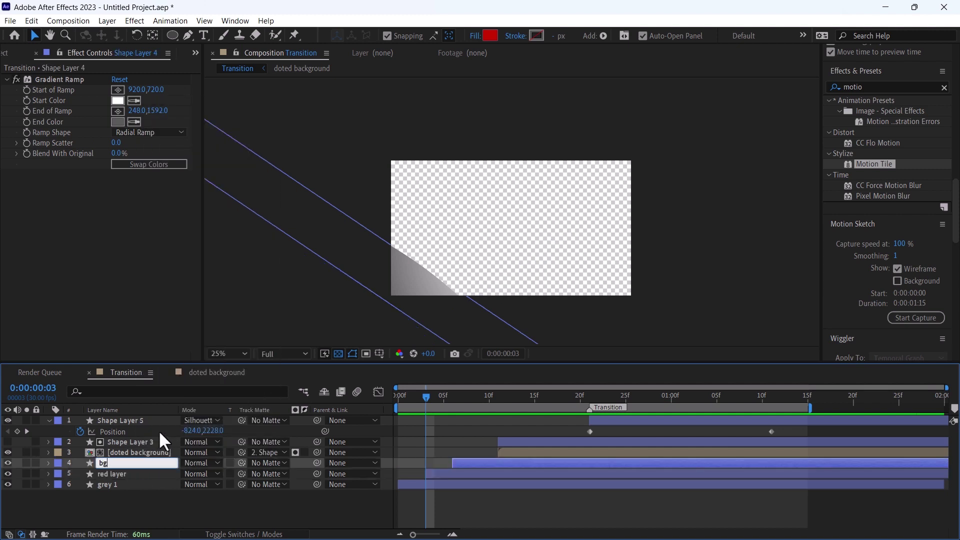
text( of map)
key(Return)
Rename the Silhouette Alpha ellipse, Shape Layer 5, as "transition".
click(146, 422)
right_click(145, 422)
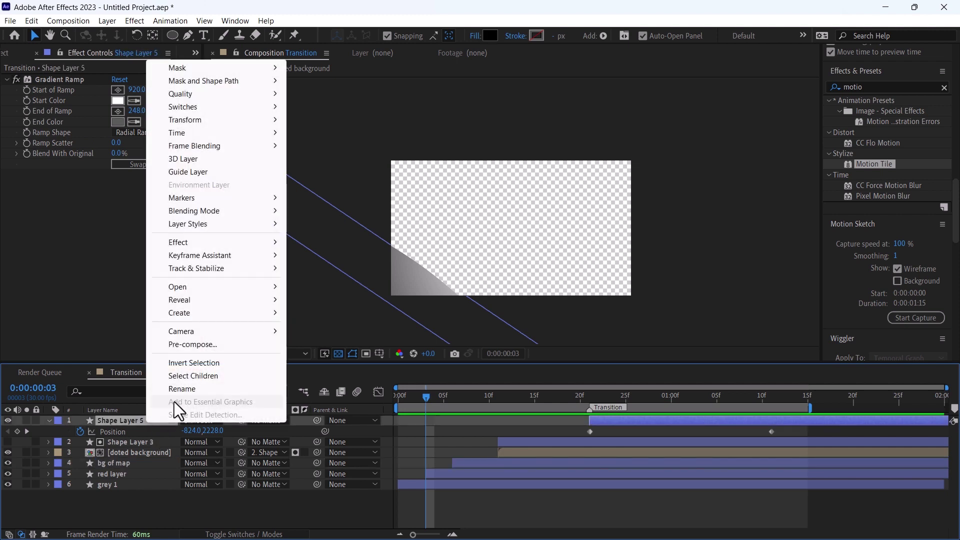
click(174, 402)
text(transiti)
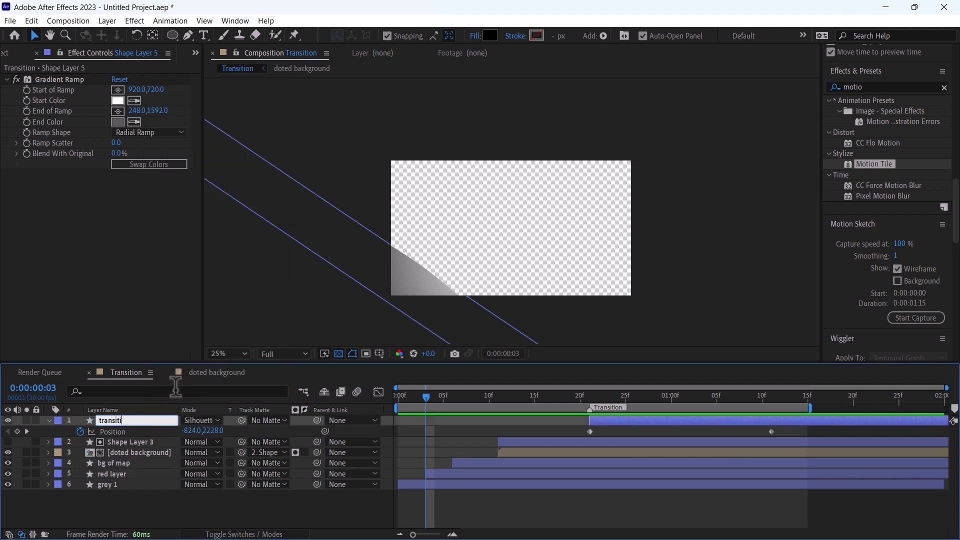
text(on)
key(Return)
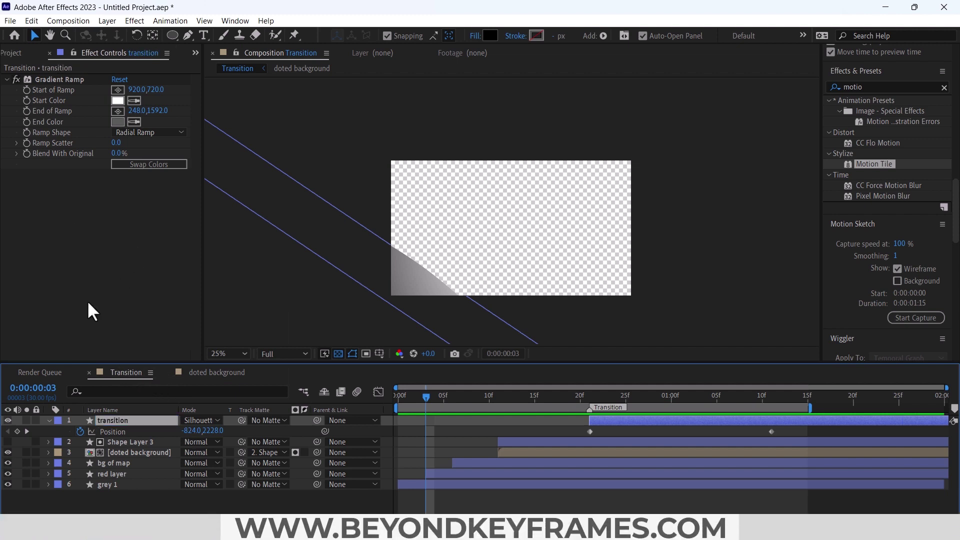
Create a new composition named Comp 1 with a frame size of 1920 x 1080 px.
click(15, 53)
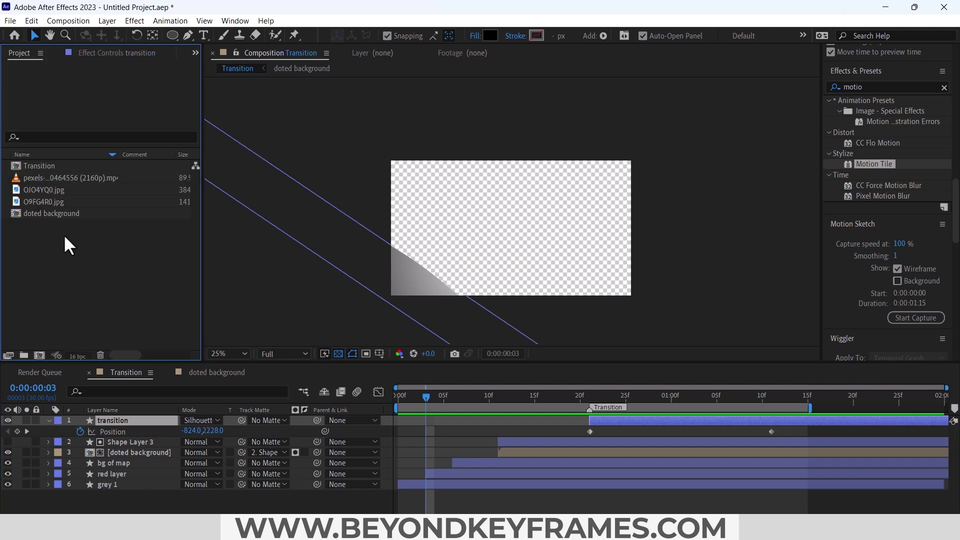
click(68, 20)
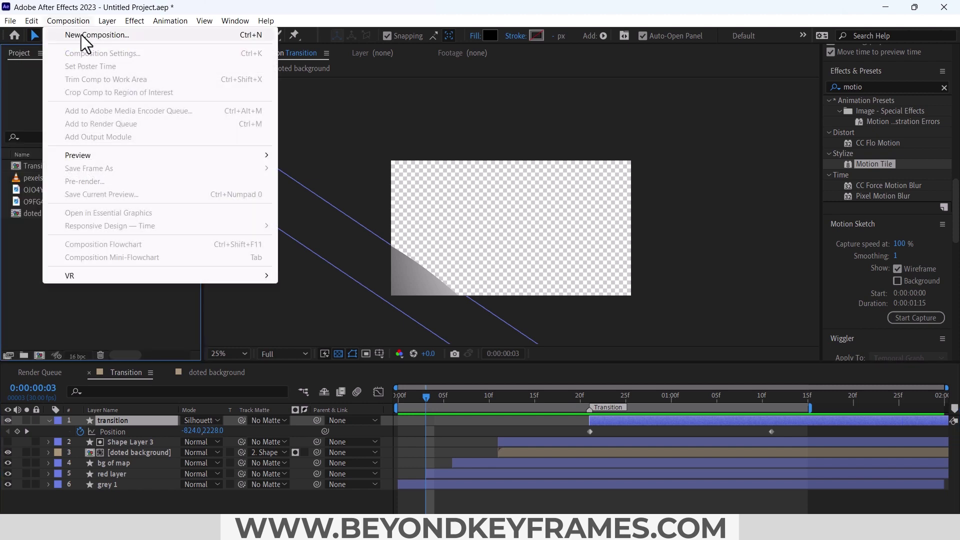
click(80, 32)
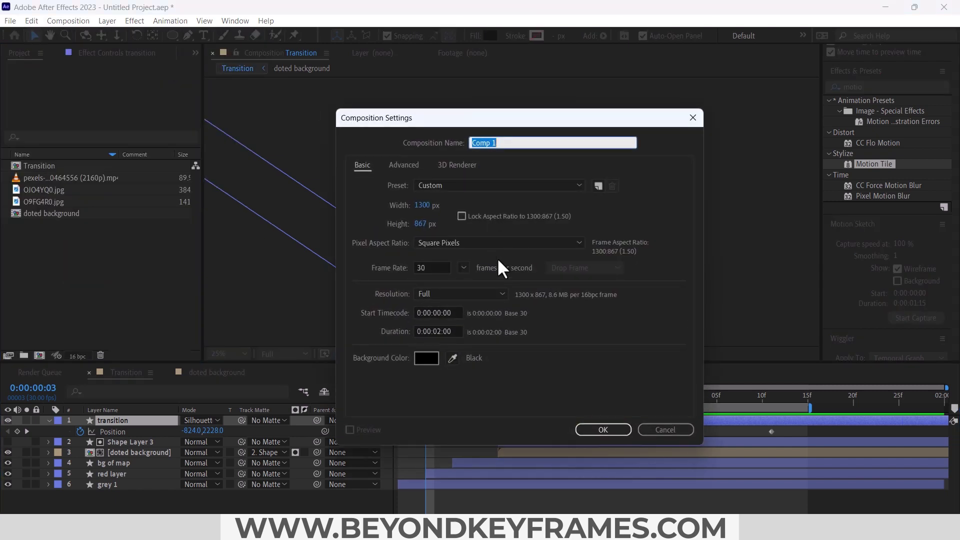
click(422, 207)
text(1920)
key(Tab)
text(1080)
key(Return)
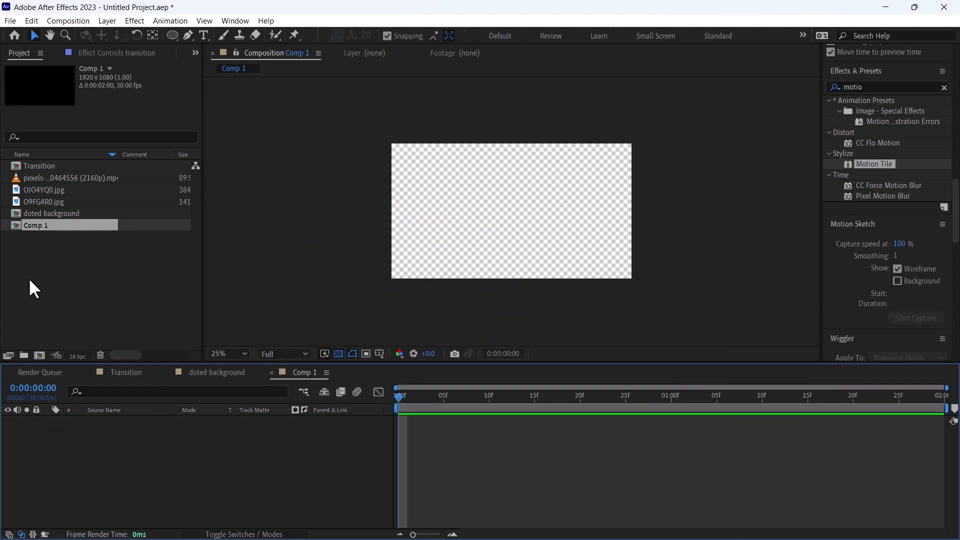
Set the duration of Comp 1 to 12 seconds.
key(ctrl+k)
drag(442, 332, 437, 333)
text(12)
key(Return)
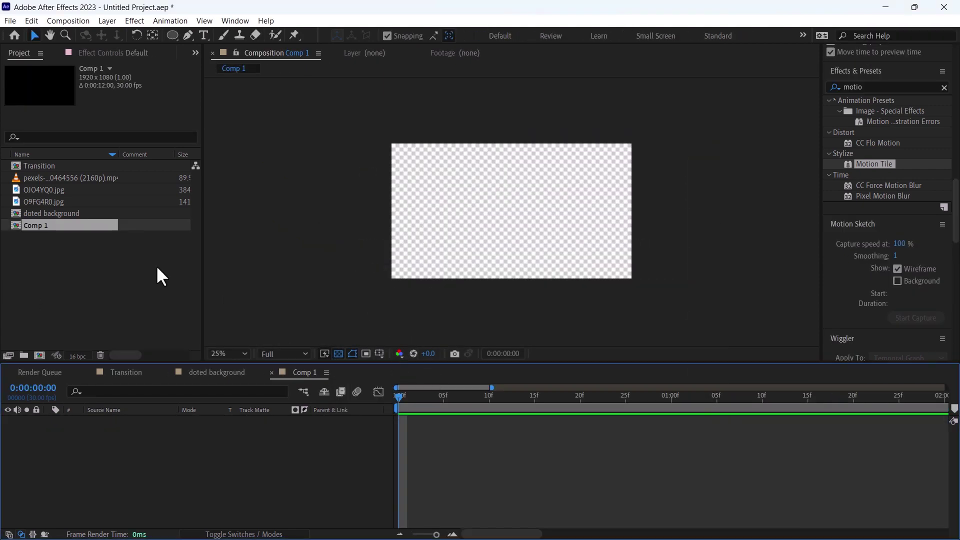
Add the pexels MP4 footage to Comp 1 and scale it to 60%.
drag(70, 178, 170, 453)
key(s)
drag(223, 431, 202, 432)
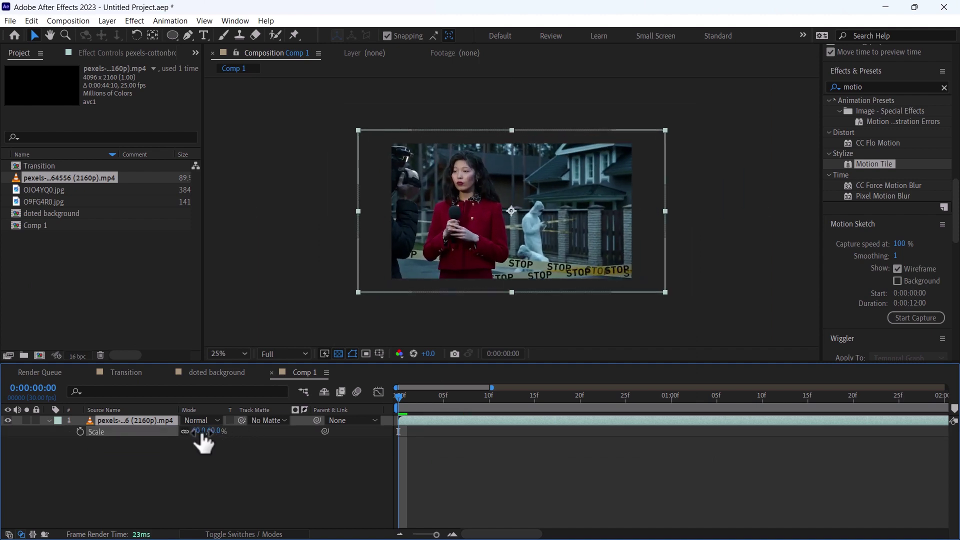
Shift the pexels footage layer in time so it starts at about 0:00:02:05.
drag(437, 422, 720, 415)
scroll(638, 436, down, 3)
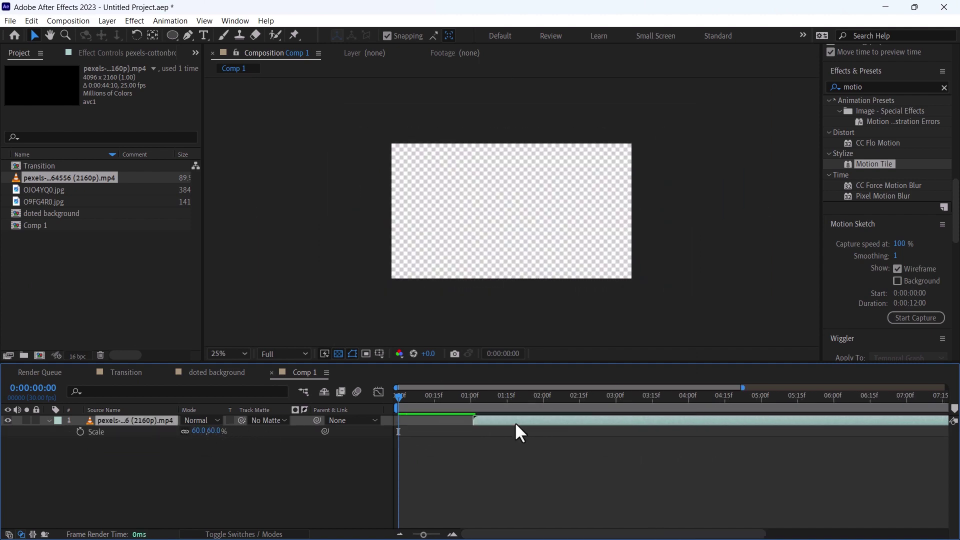
drag(520, 433, 586, 428)
Place O9FG4R0.jpg beneath the footage layer in Comp 1 and scale it to 235%.
click(41, 202)
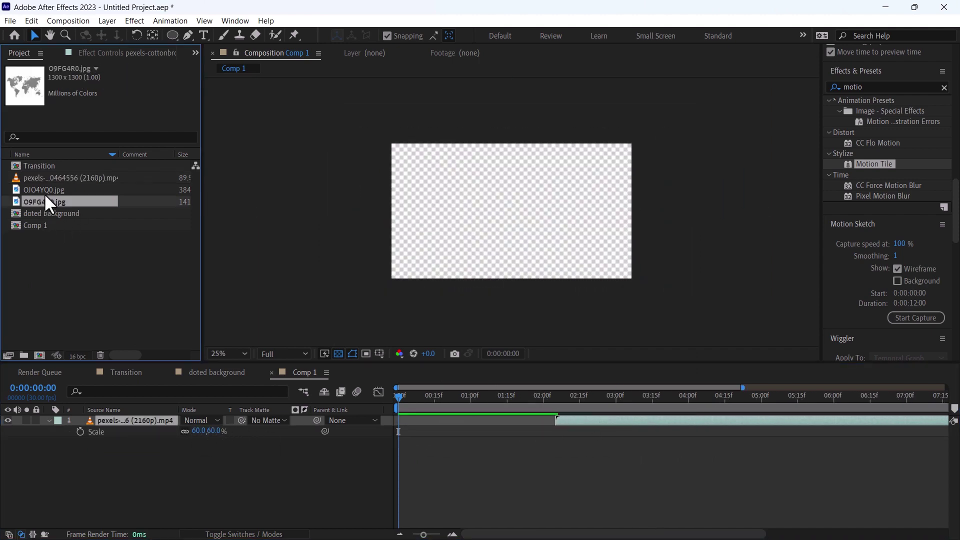
drag(46, 202, 120, 450)
key(s)
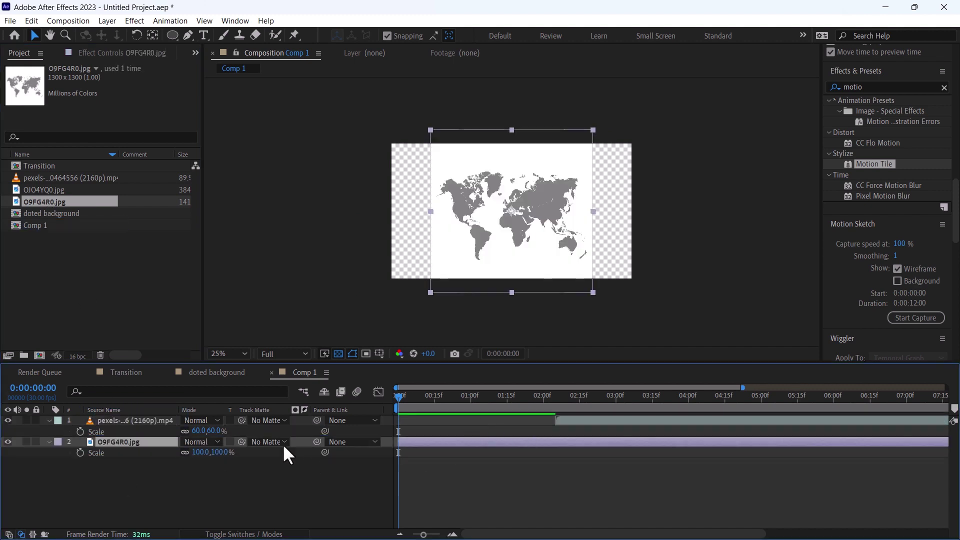
drag(225, 452, 292, 452)
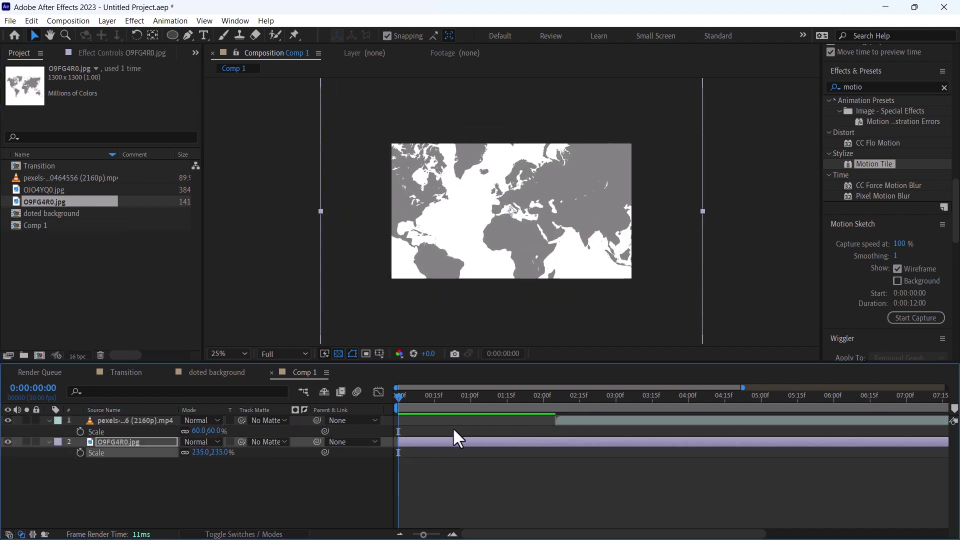
Add the Transition comp as the top layer of Comp 1, aligning its Transition marker with the footage layer's start.
drag(45, 166, 547, 416)
drag(73, 169, 596, 396)
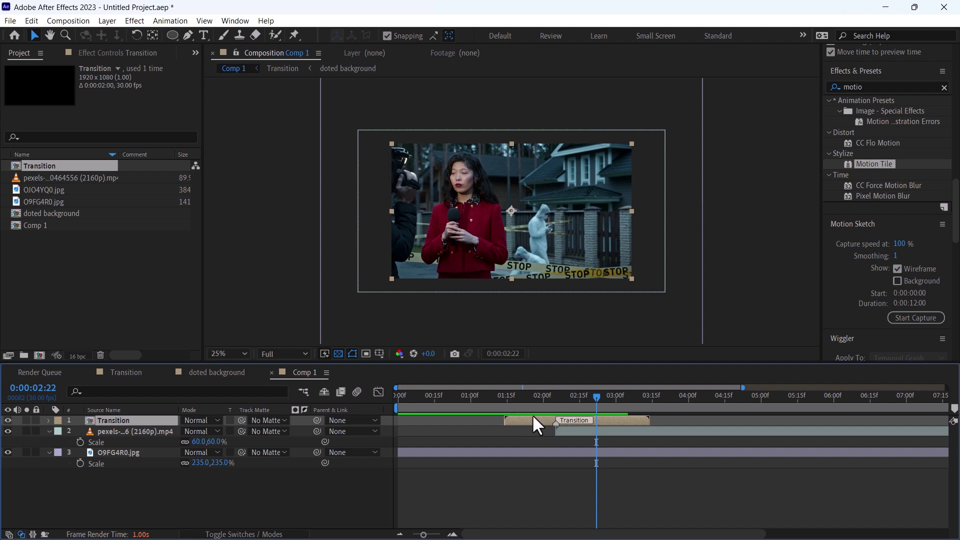
Duplicate the transition layer inside the Transition comp and set the copy's blending mode to Normal.
double_click(533, 421)
drag(606, 393, 603, 397)
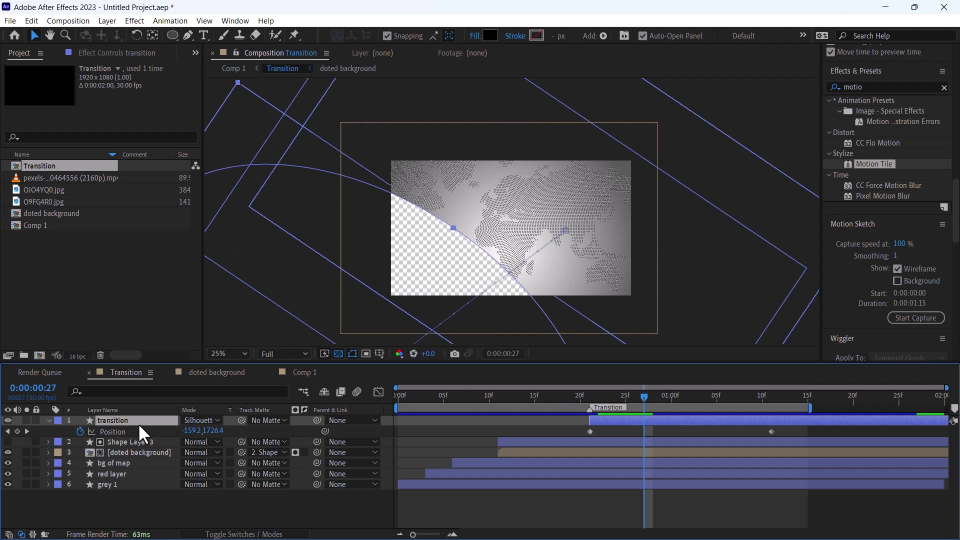
key(ctrl+d)
click(190, 421)
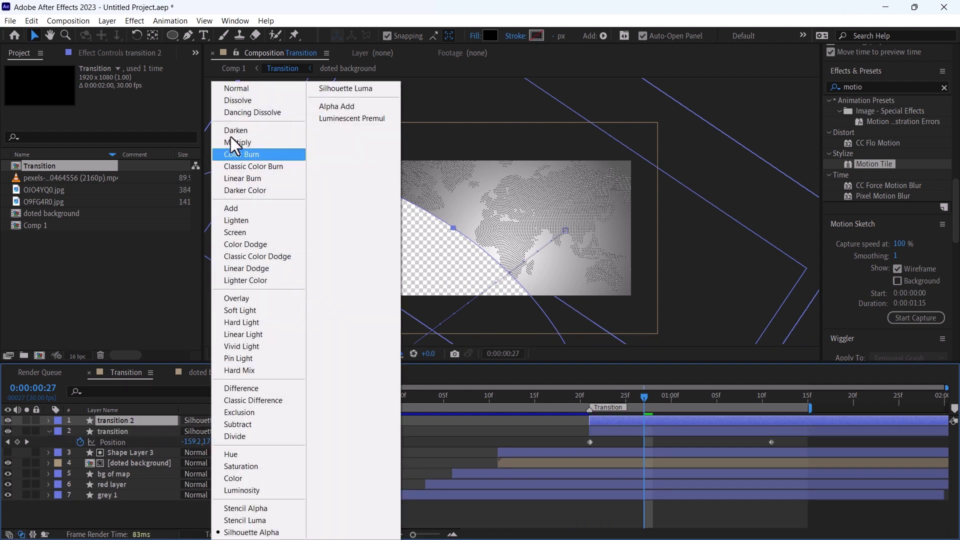
click(231, 89)
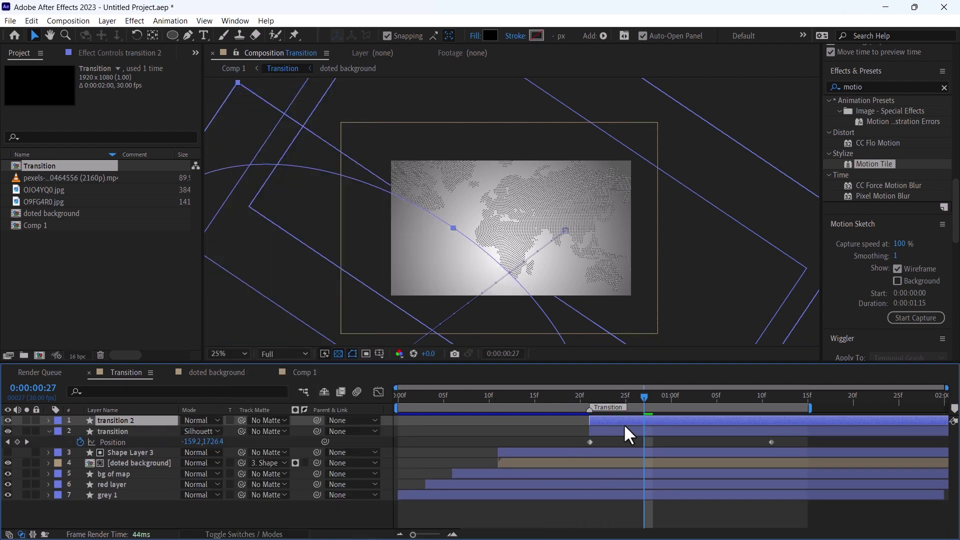
Disable Gradient Ramp on the transition 2 layer and give its ellipse a solid color stroke.
click(136, 52)
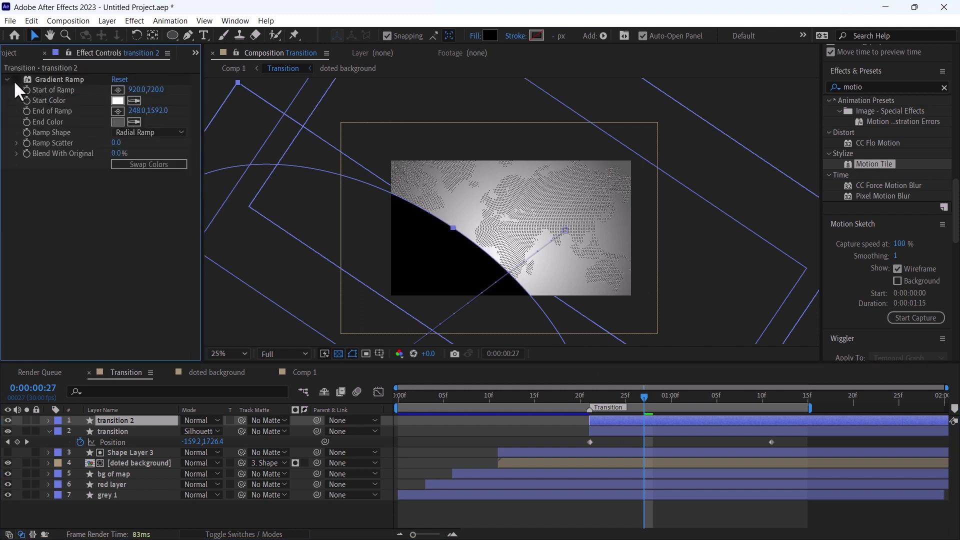
click(516, 36)
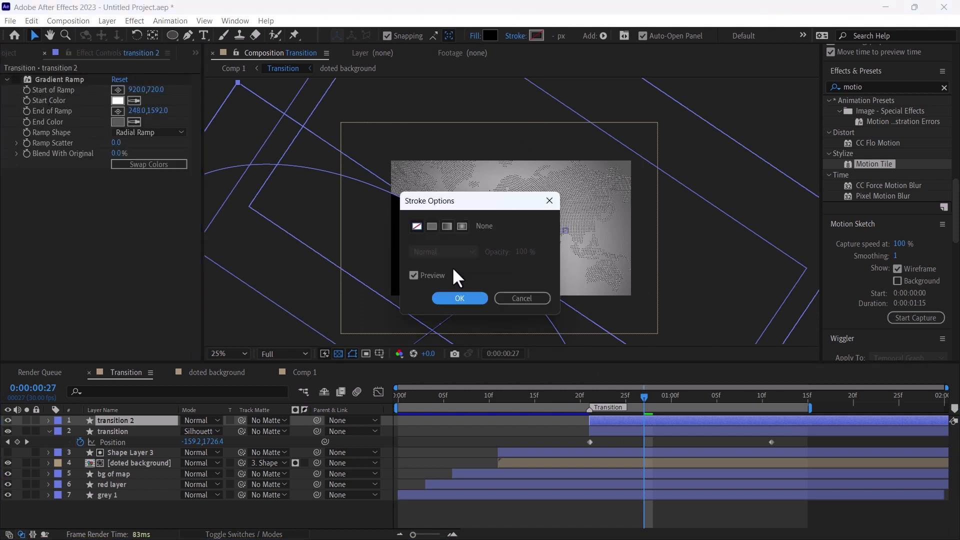
click(433, 227)
click(454, 298)
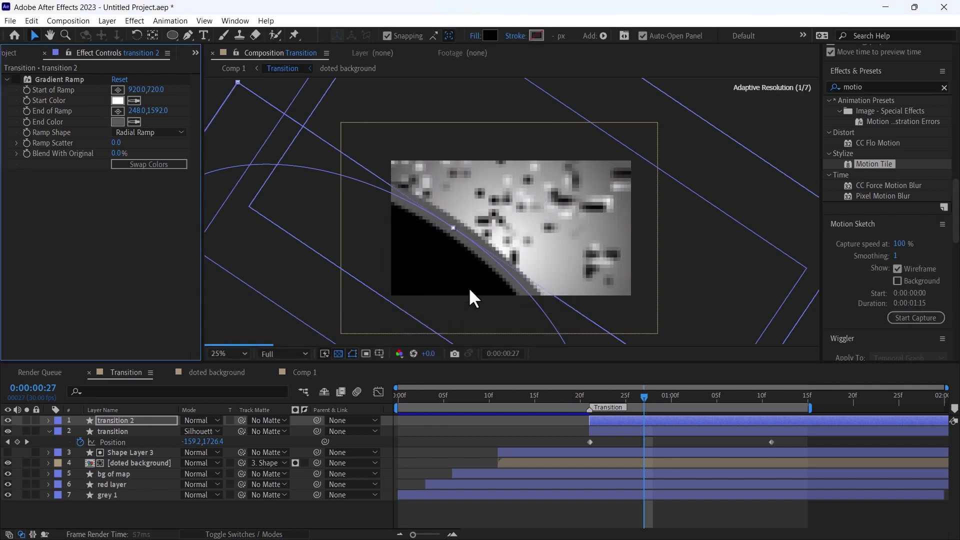
Set the transition 2 stroke to red (FA0000) with a 63 px width and check it by scrubbing Comp 1.
click(533, 36)
drag(150, 313, 227, 232)
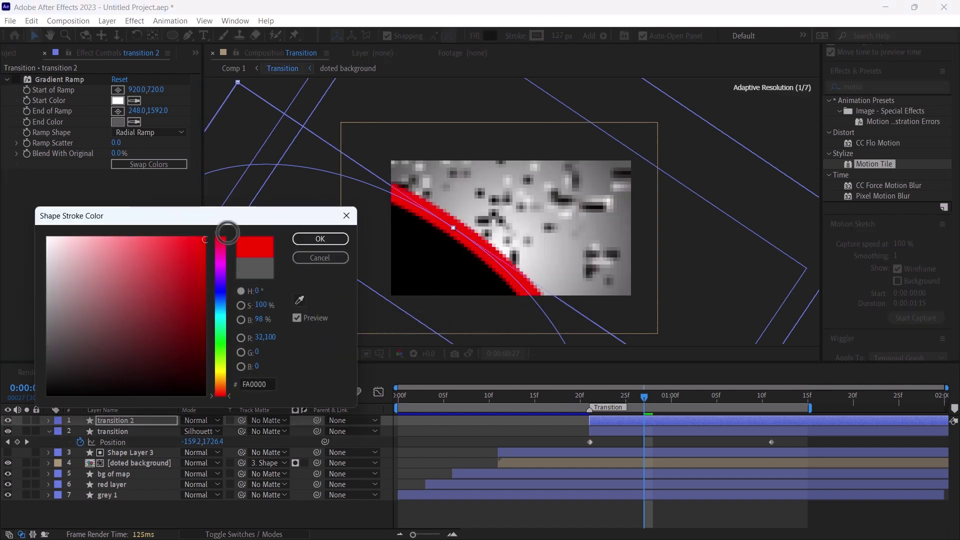
click(303, 240)
drag(559, 37, 526, 43)
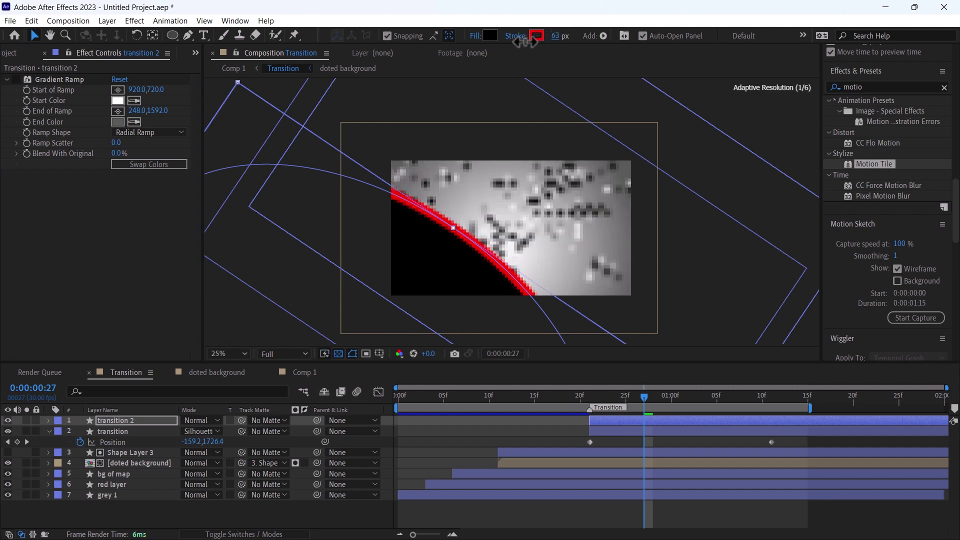
drag(603, 400, 585, 401)
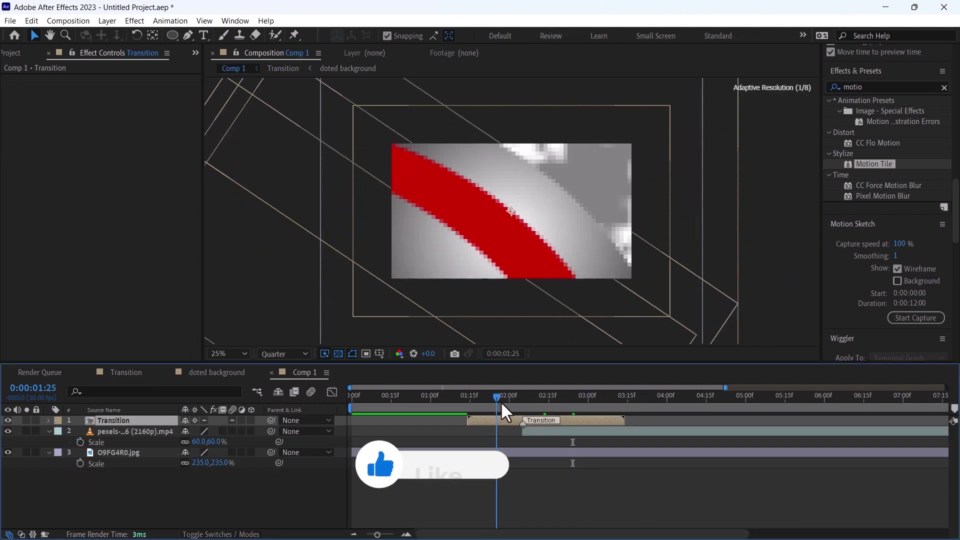
drag(500, 401, 531, 400)
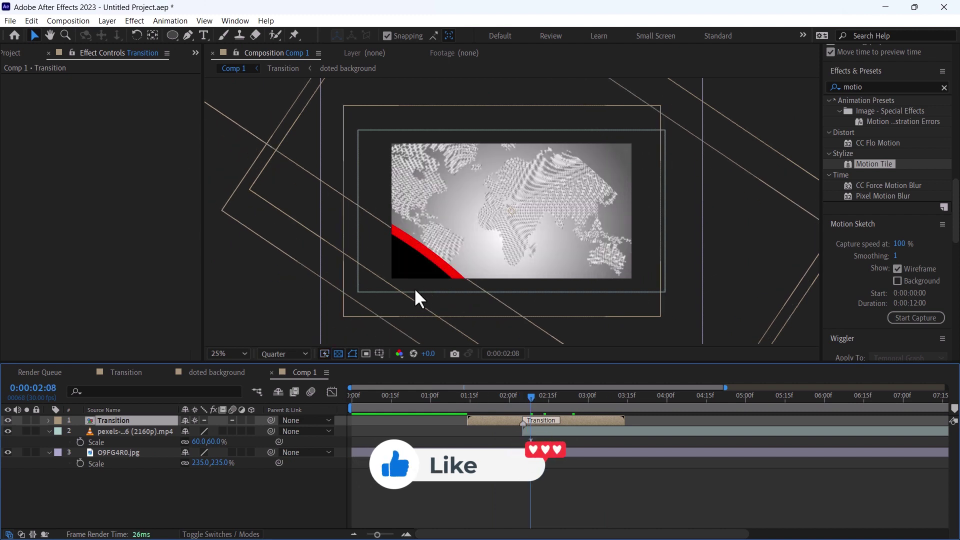
Remove the fill from the transition 2 ellipse in the Transition comp, keeping only its red stroke.
double_click(490, 419)
click(472, 35)
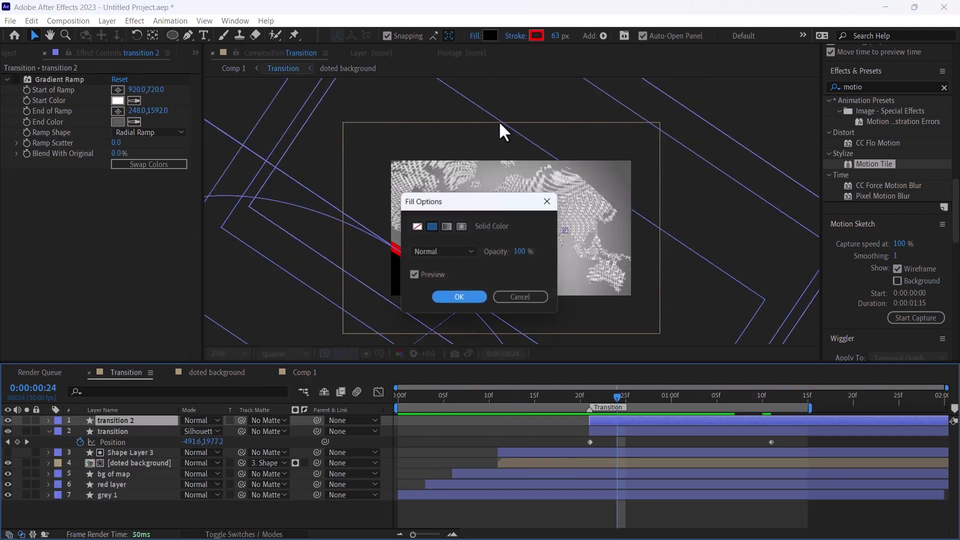
click(428, 228)
click(443, 298)
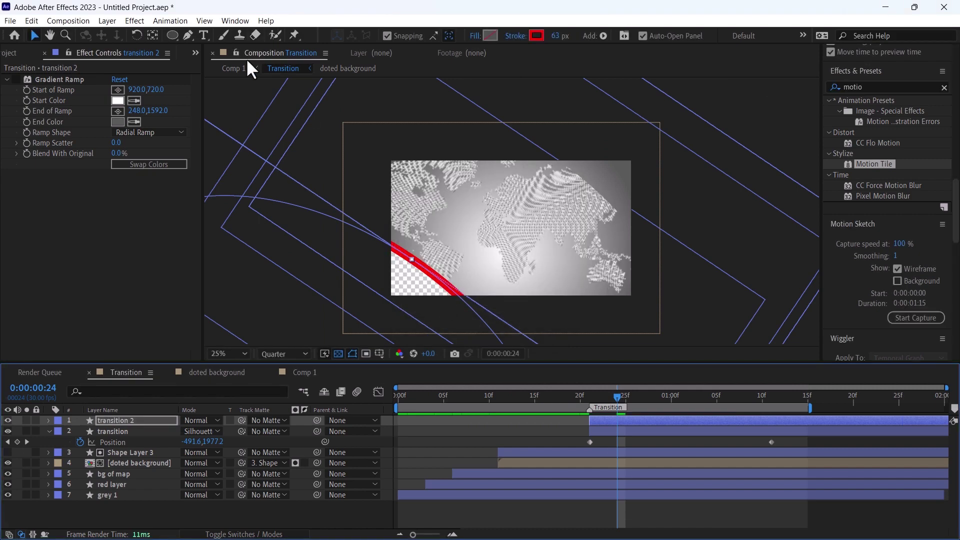
Preview the transition between the map image and the pexels footage in Comp 1.
click(234, 68)
click(466, 396)
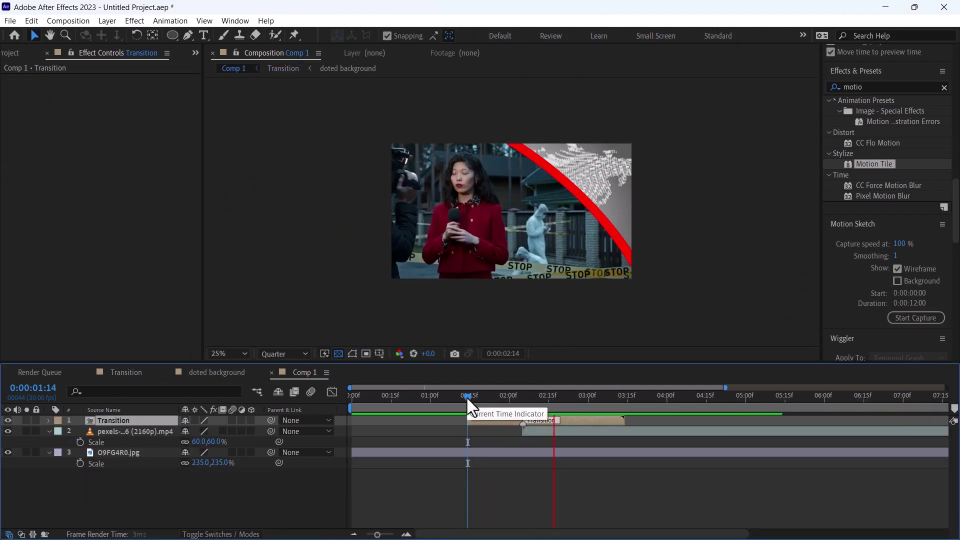
key(space)
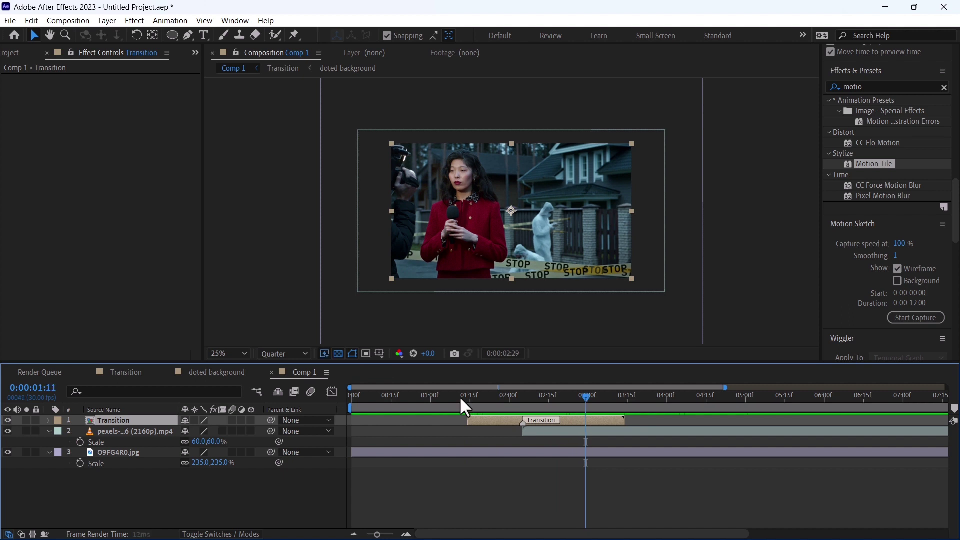
drag(460, 396, 596, 395)
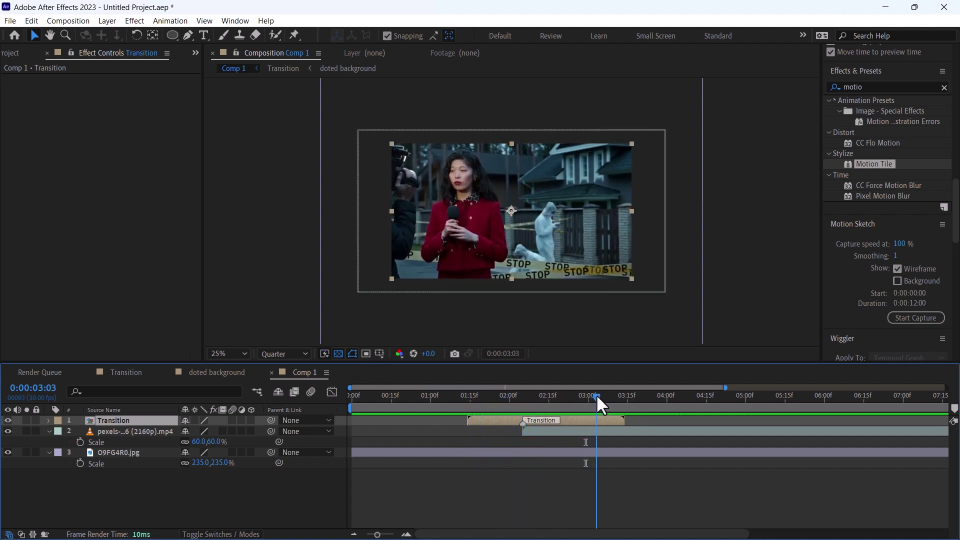